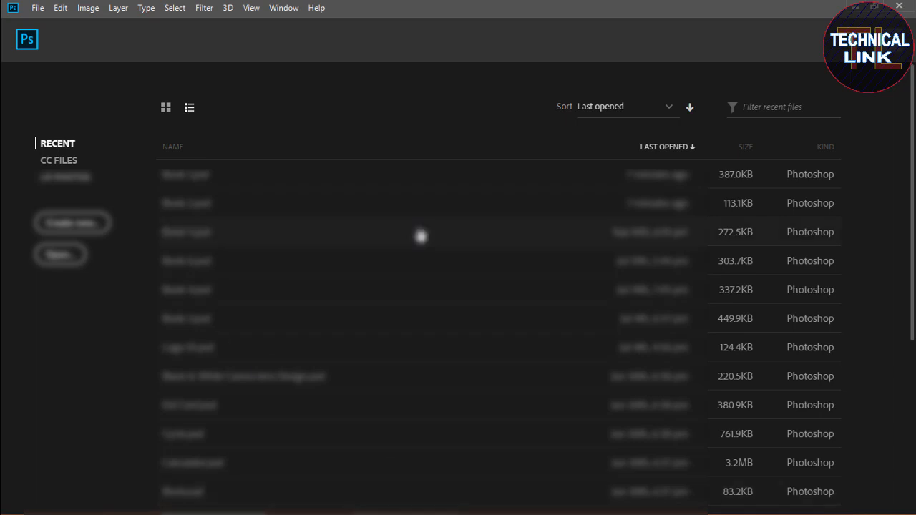
Start a new document and name it Book.
click(38, 8)
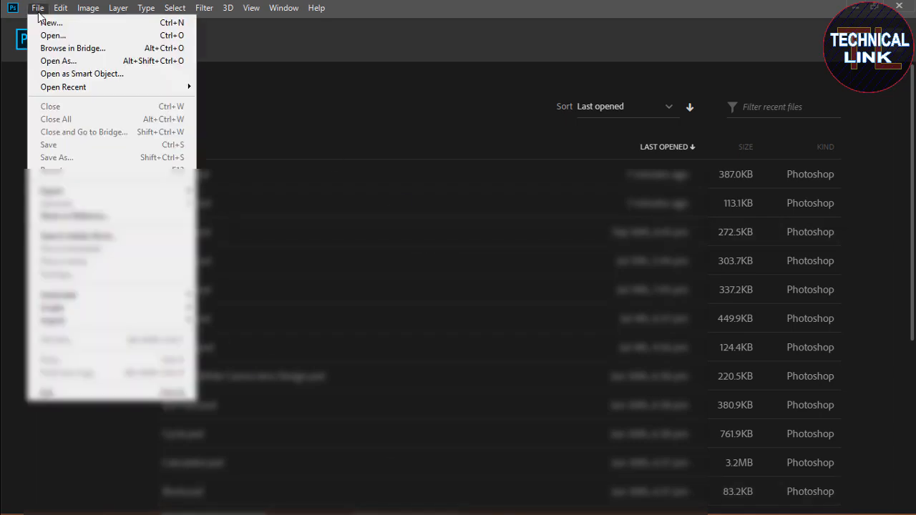
click(43, 22)
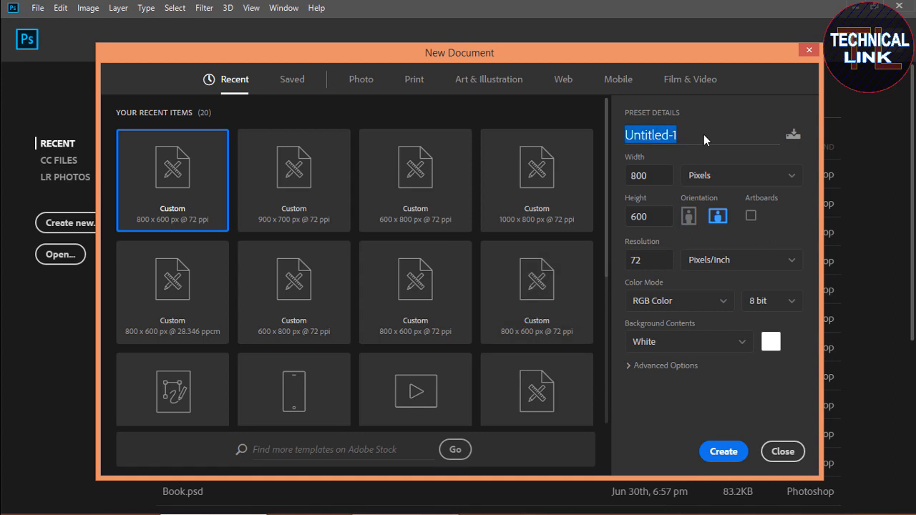
click(703, 135)
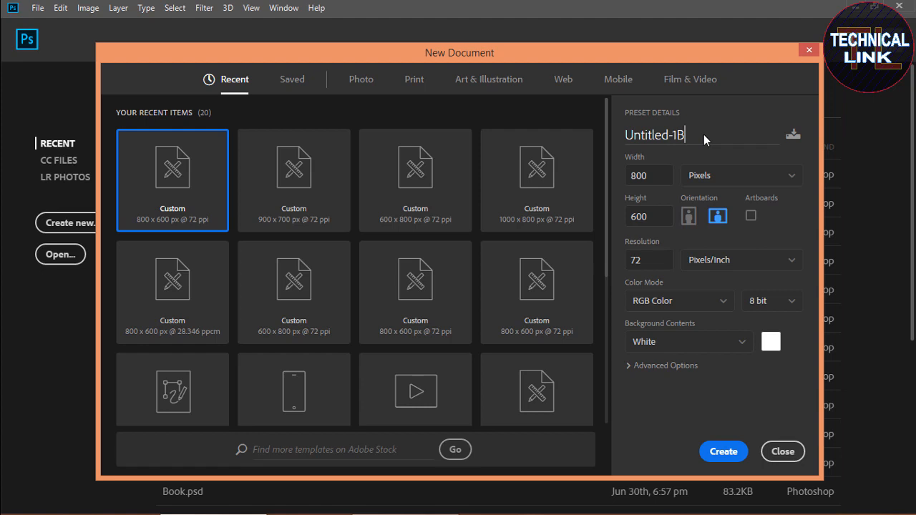
key(BackSpace)
key(BackSpace)
key(BackSpace)
key(BackSpace)
key(BackSpace)
key(BackSpace)
key(BackSpace)
key(BackSpace)
key(BackSpace)
key(BackSpace)
key(BackSpace)
text(Book)
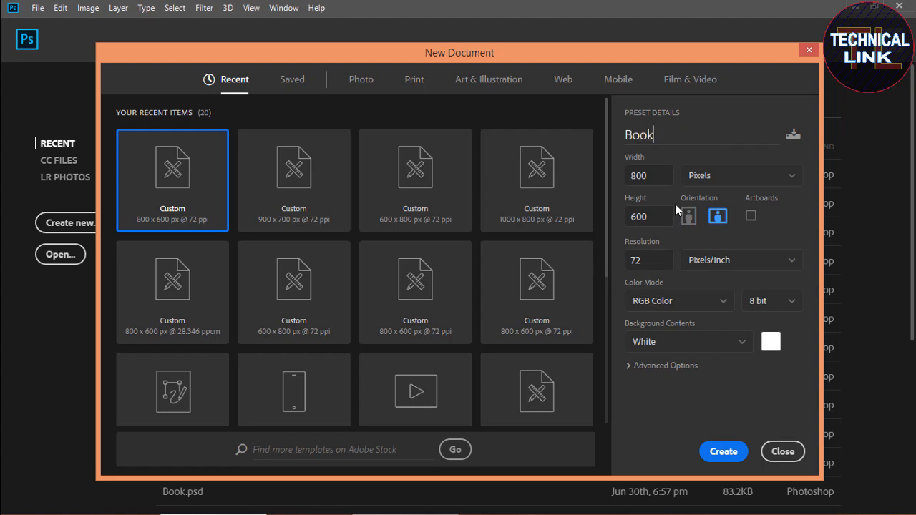
Create the document at 800 pixels wide and 600 pixels high.
click(659, 178)
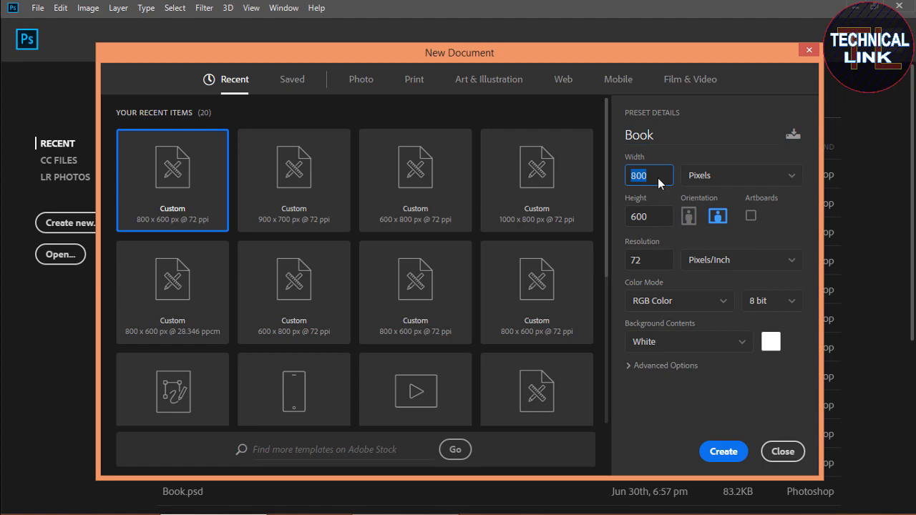
click(737, 175)
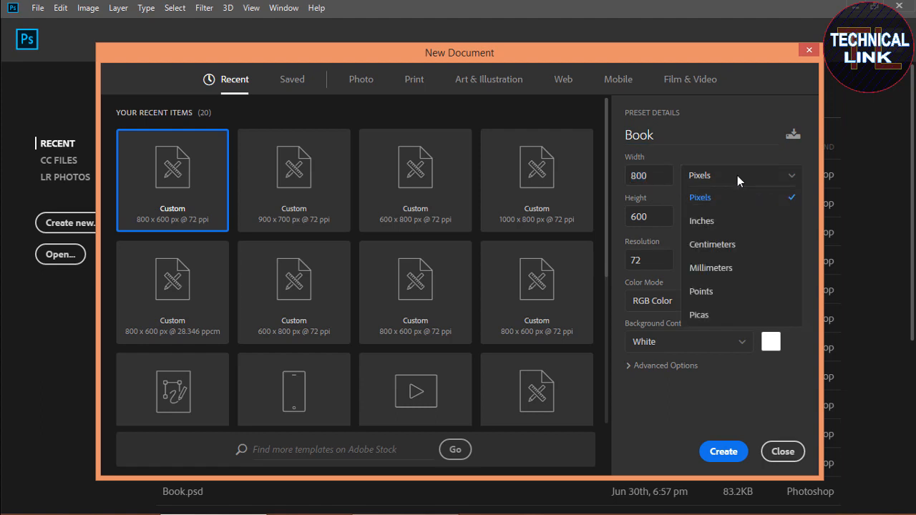
click(737, 176)
click(655, 216)
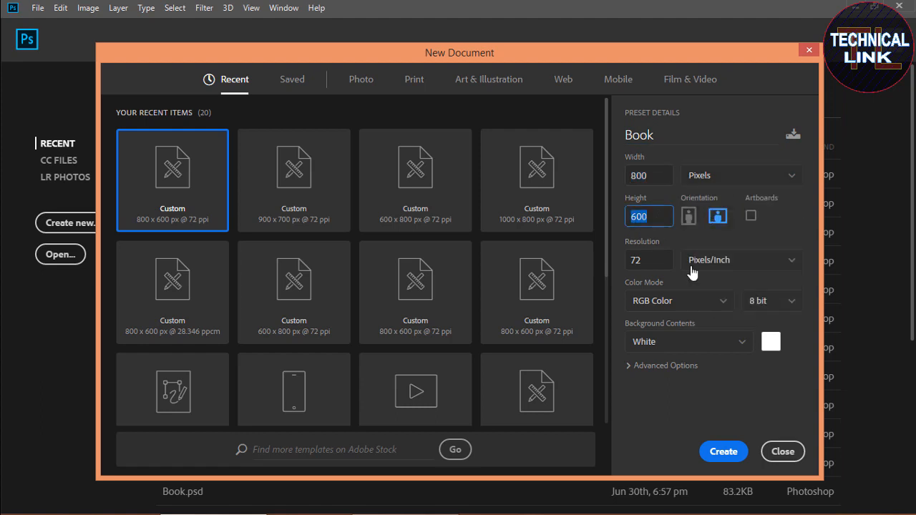
click(663, 216)
click(718, 452)
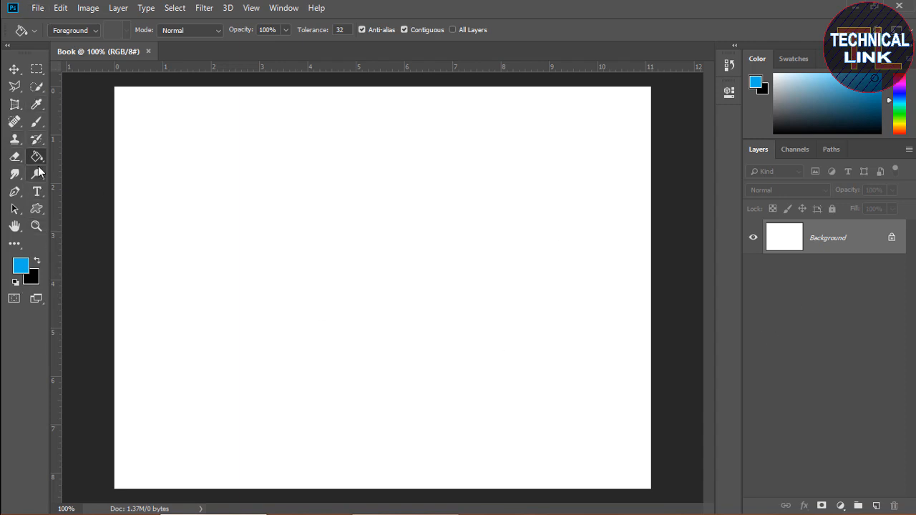
Fill the Background with the blue foreground colour using the Paint Bucket, and add a new empty layer above it.
click(271, 249)
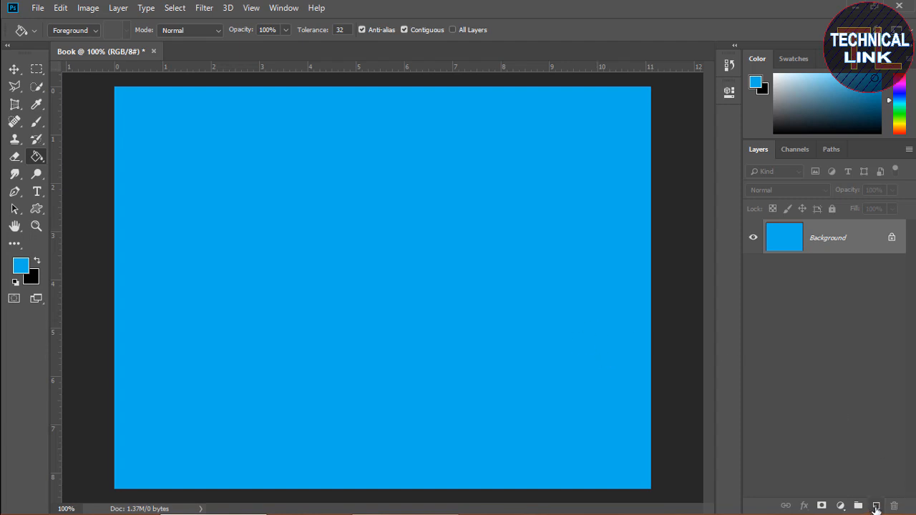
click(876, 506)
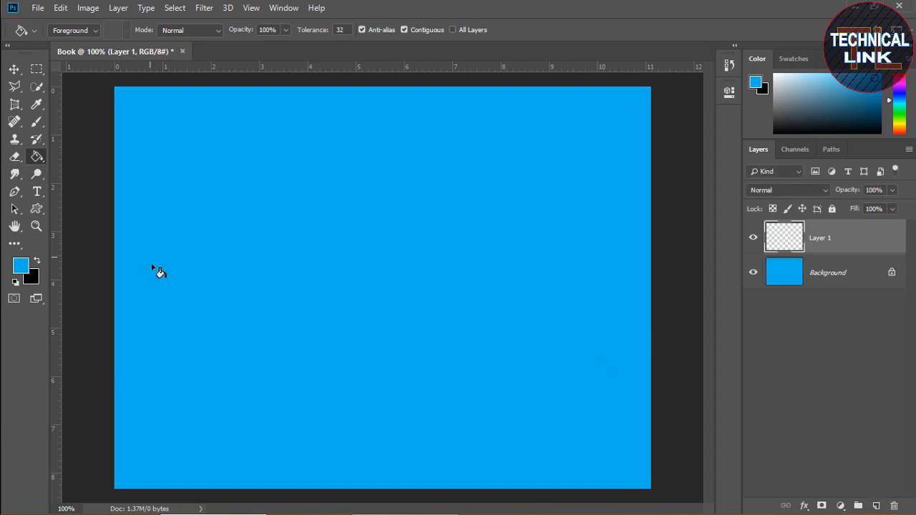
Make an upright rectangular marquee selection about 3.9 by 4.9 inches near the middle of the canvas.
click(39, 72)
click(85, 74)
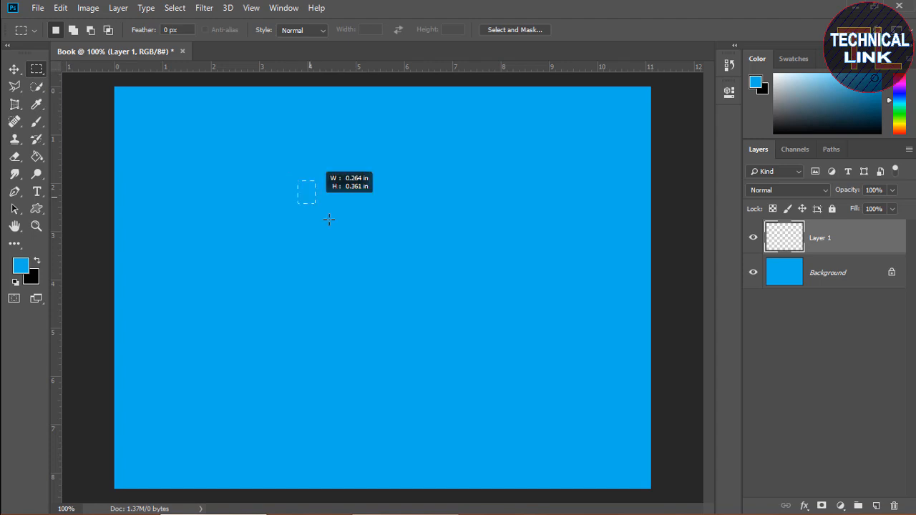
drag(329, 220, 486, 415)
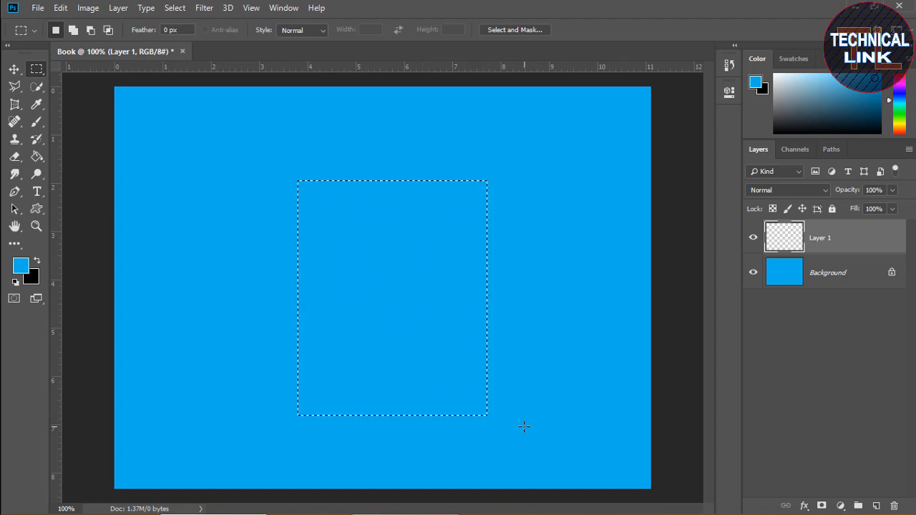
Set the foreground colour to white (RGB 255, 255, 255) and fill the rectangular selection on Layer 1 with it.
click(21, 272)
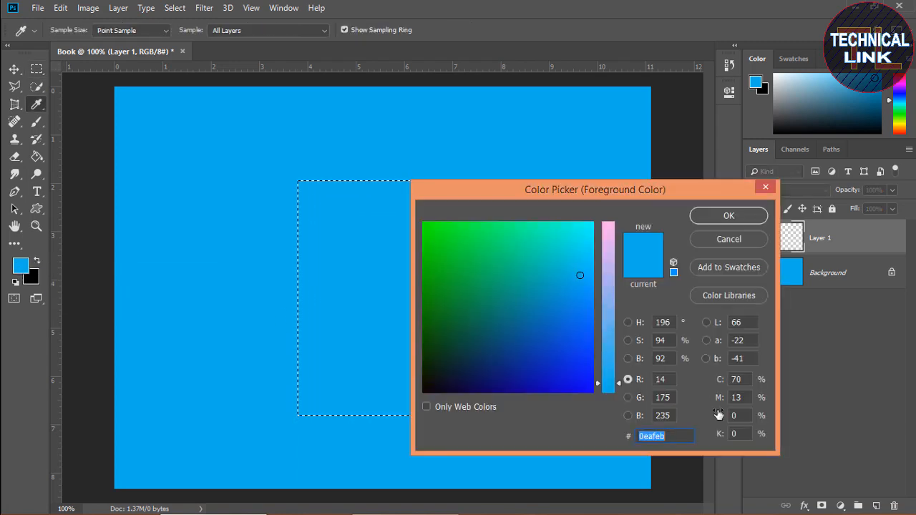
drag(670, 383, 636, 386)
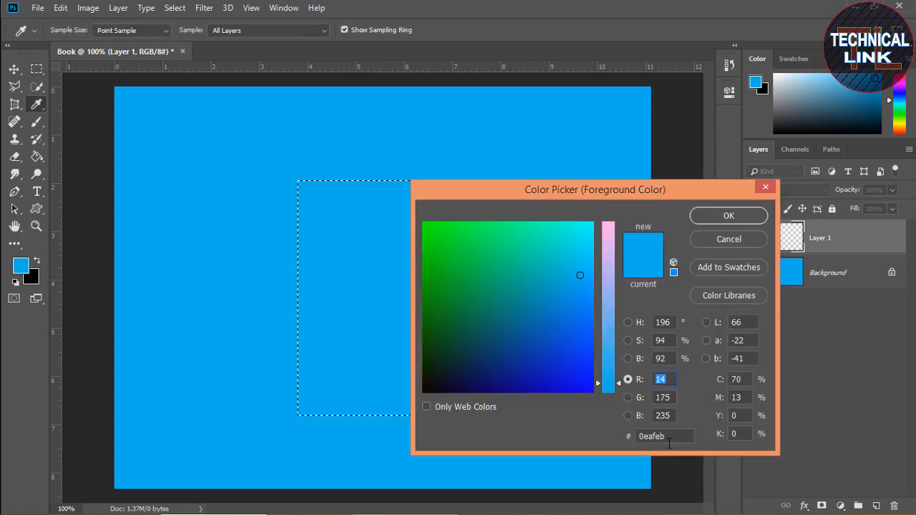
text(255)
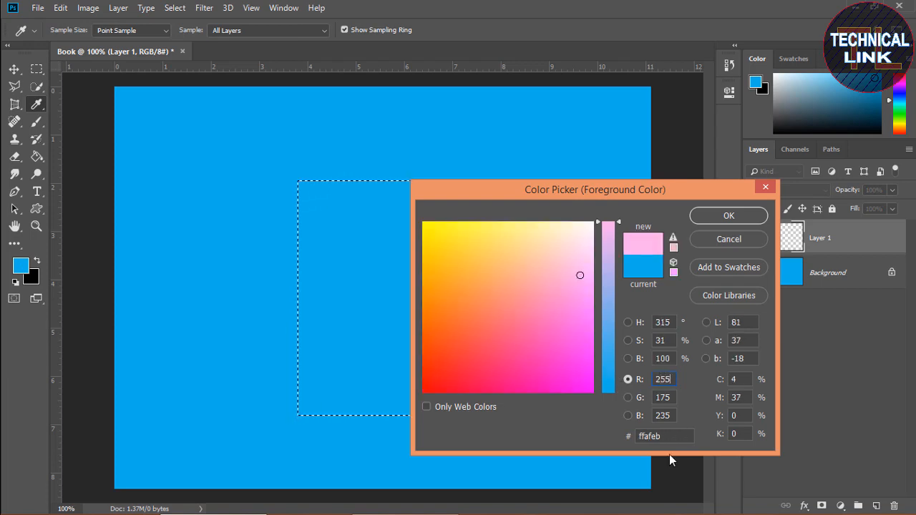
drag(674, 402, 652, 417)
text(255)
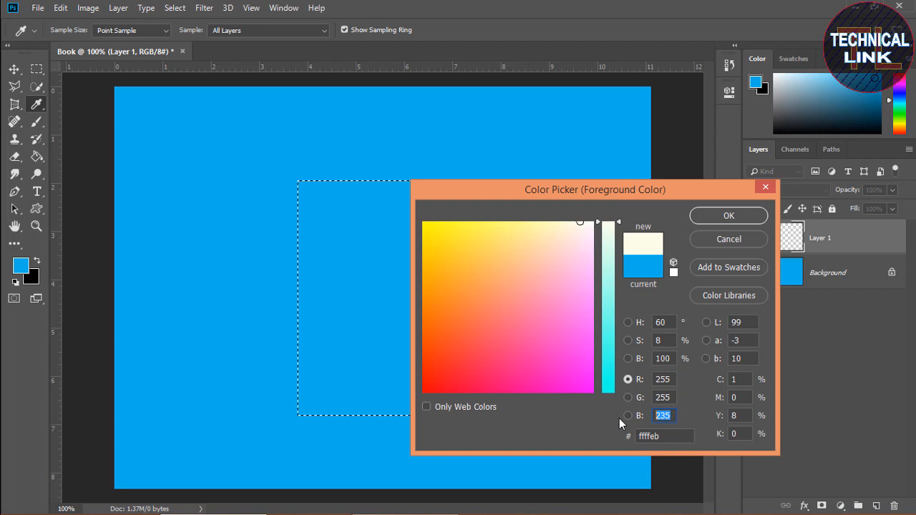
text(255)
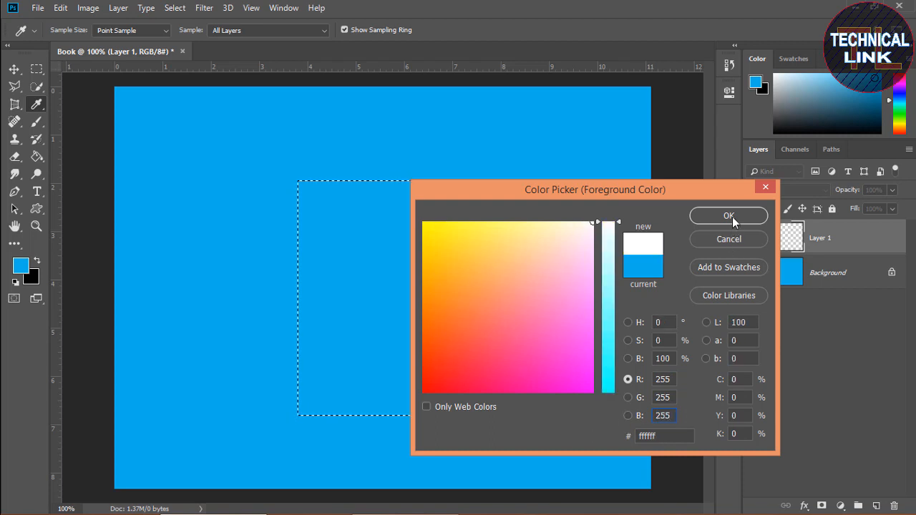
click(729, 217)
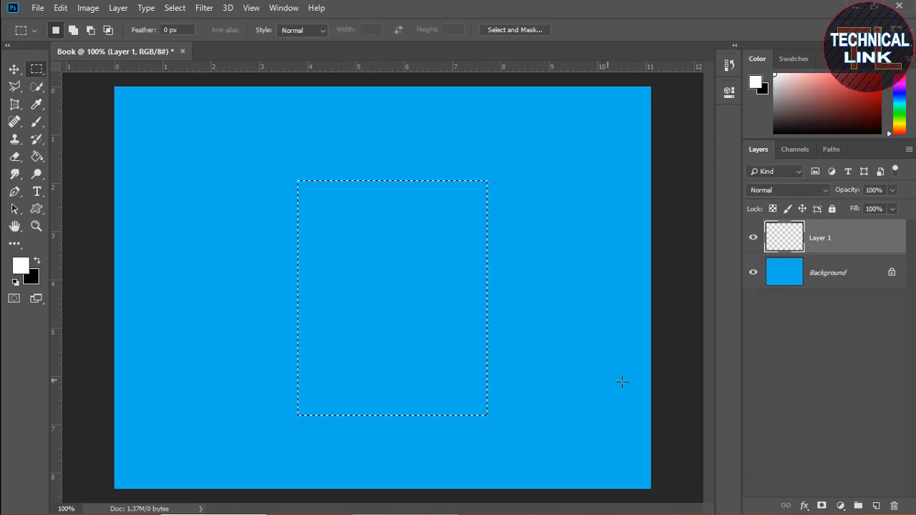
click(35, 157)
click(388, 290)
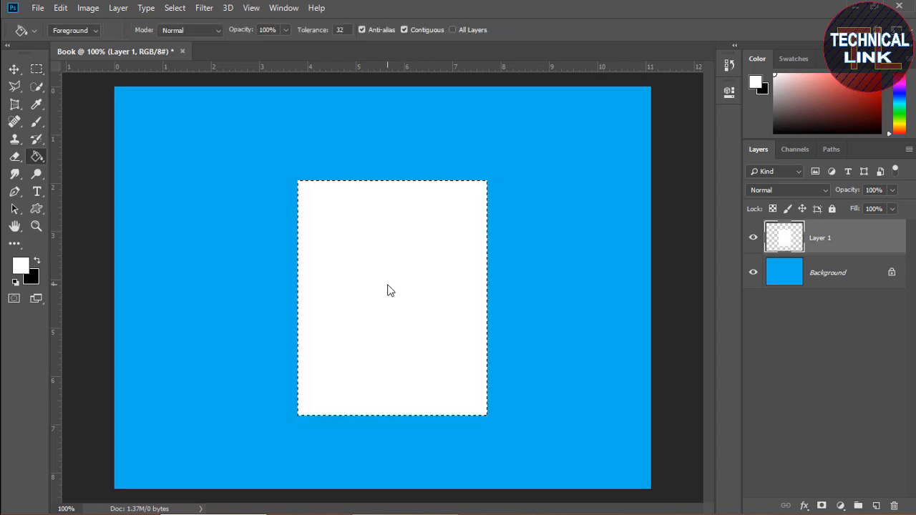
Set up a 2 px Stroke for the selection with its colour set to black (RGB 0, 0, 0).
click(14, 69)
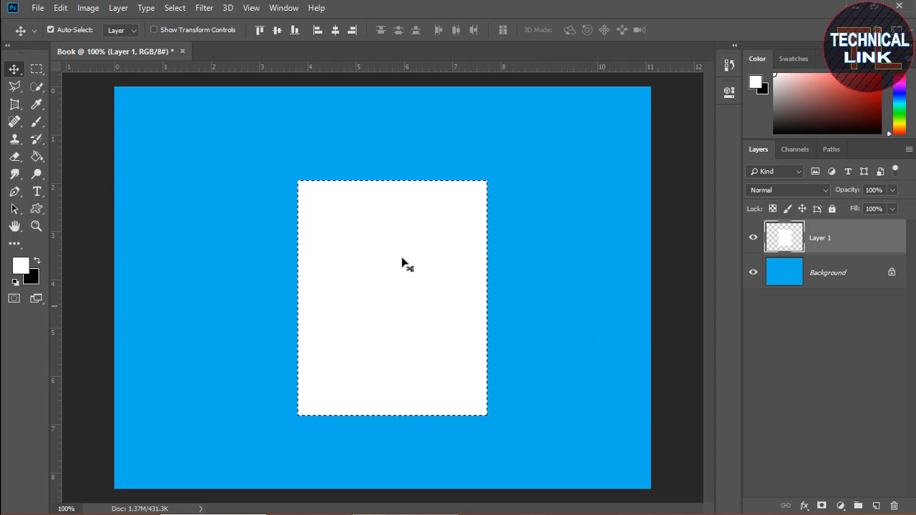
click(60, 9)
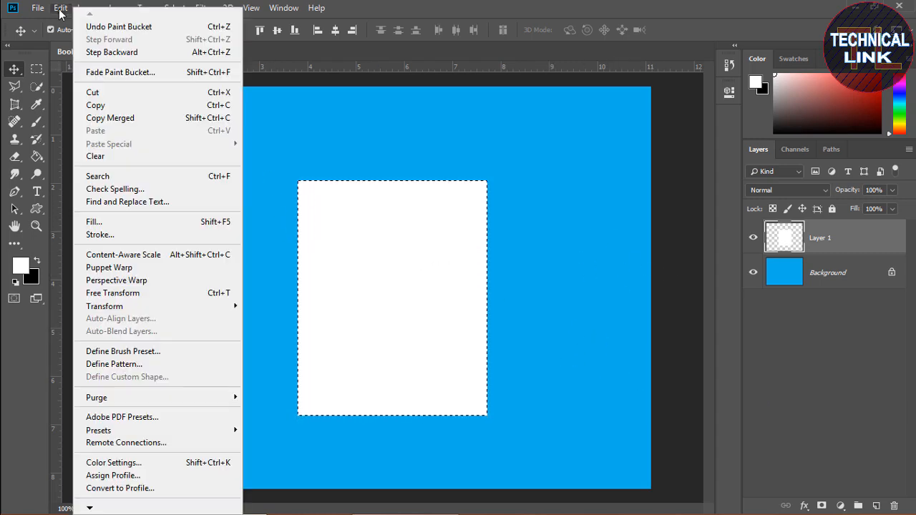
click(109, 235)
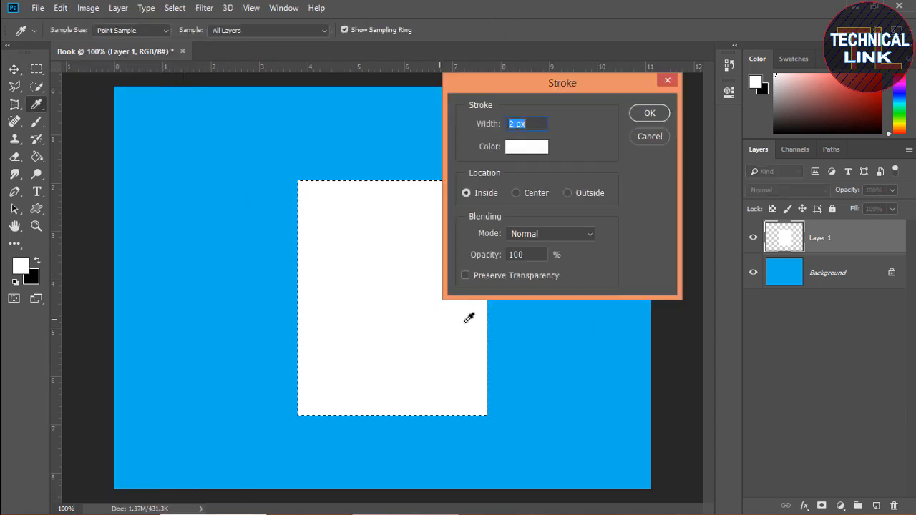
click(516, 124)
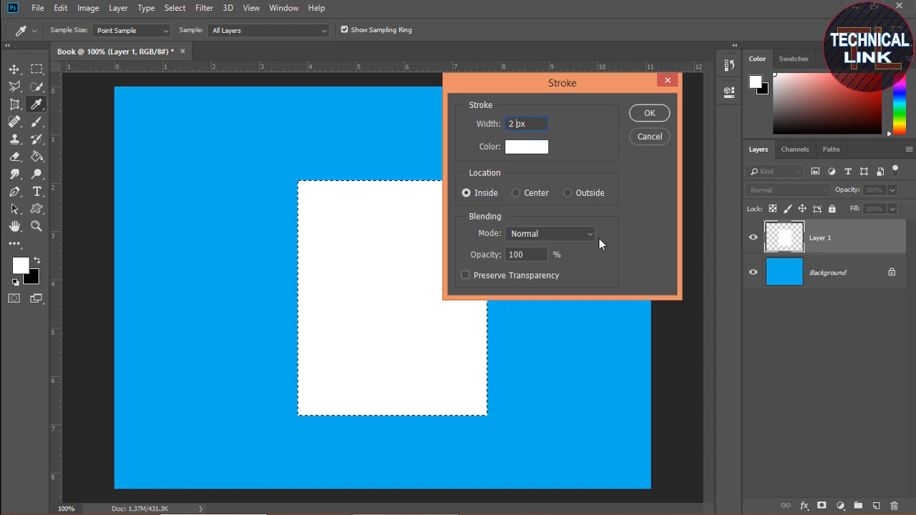
click(528, 148)
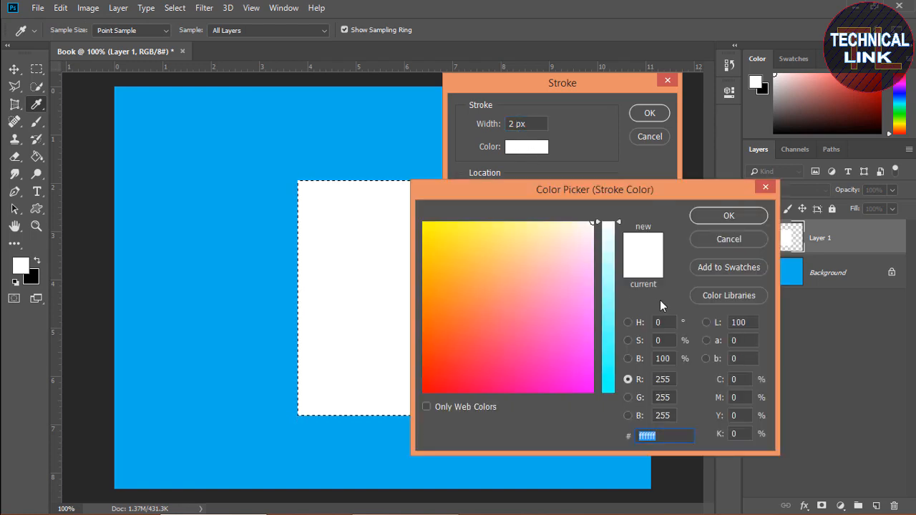
click(662, 379)
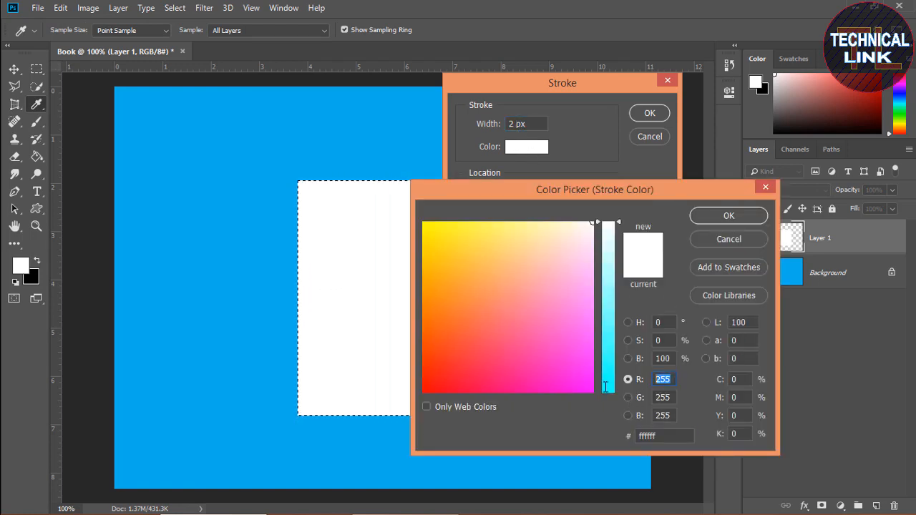
text(0)
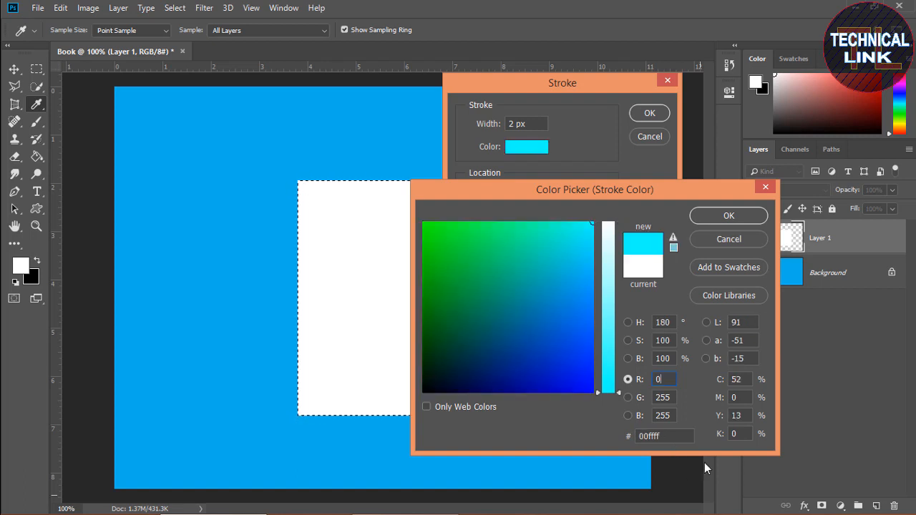
click(667, 397)
text(0)
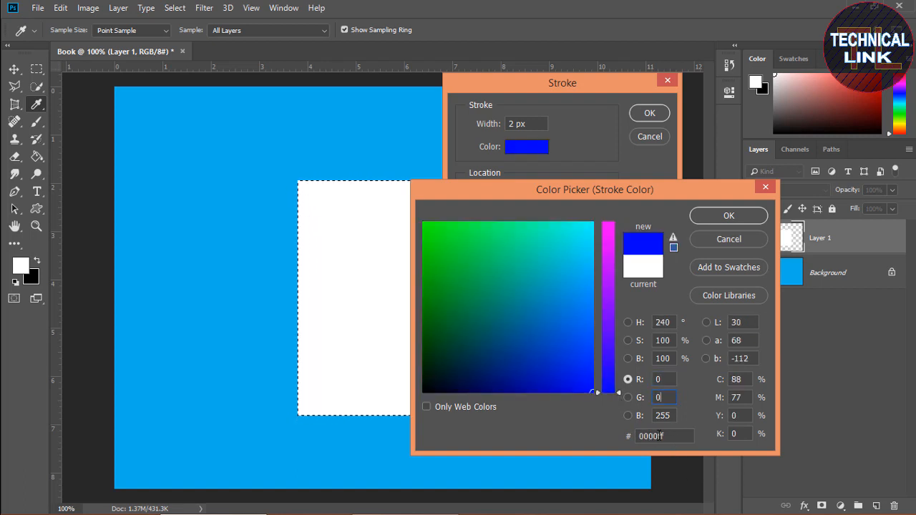
click(659, 415)
text(0)
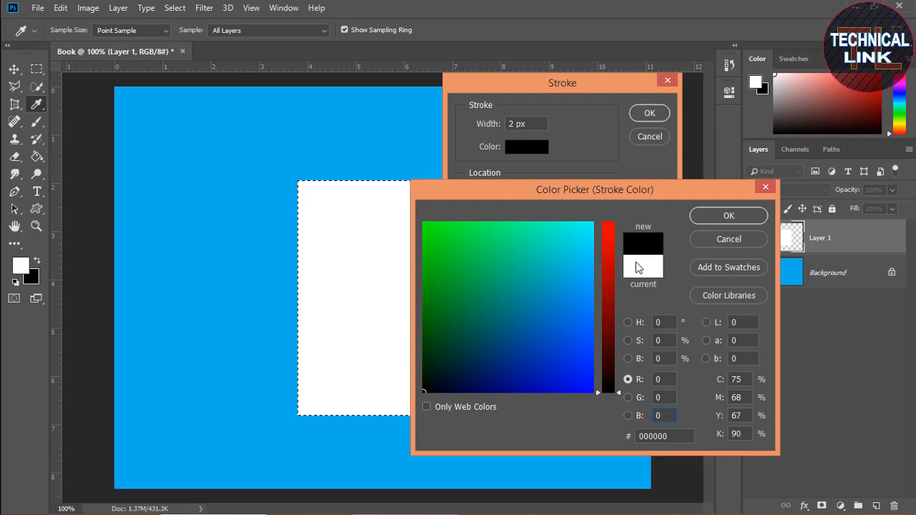
click(705, 216)
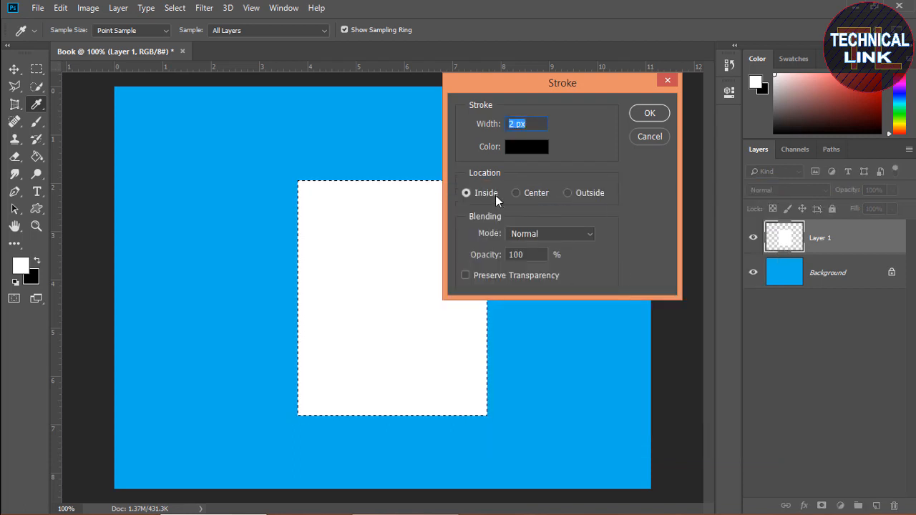
Apply the stroke inside the selection edge and deselect the rectangle.
click(643, 114)
key(v)
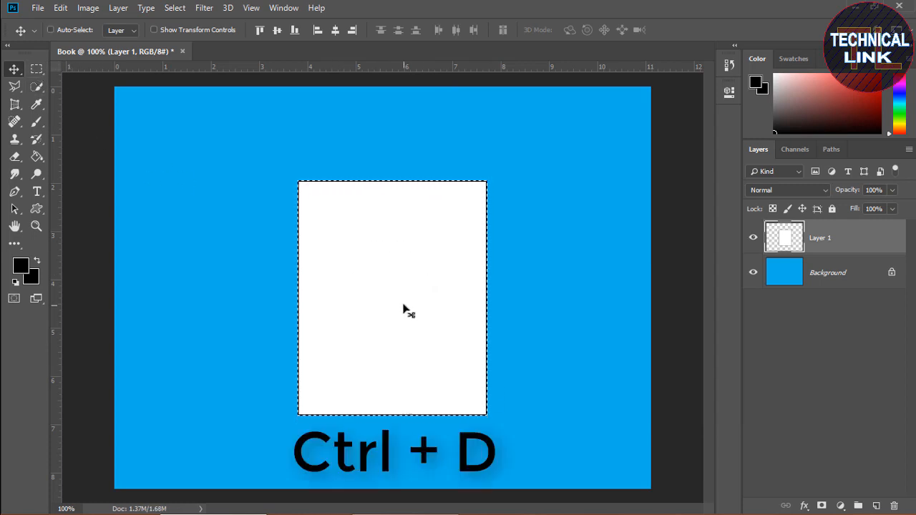
key(ctrl+d)
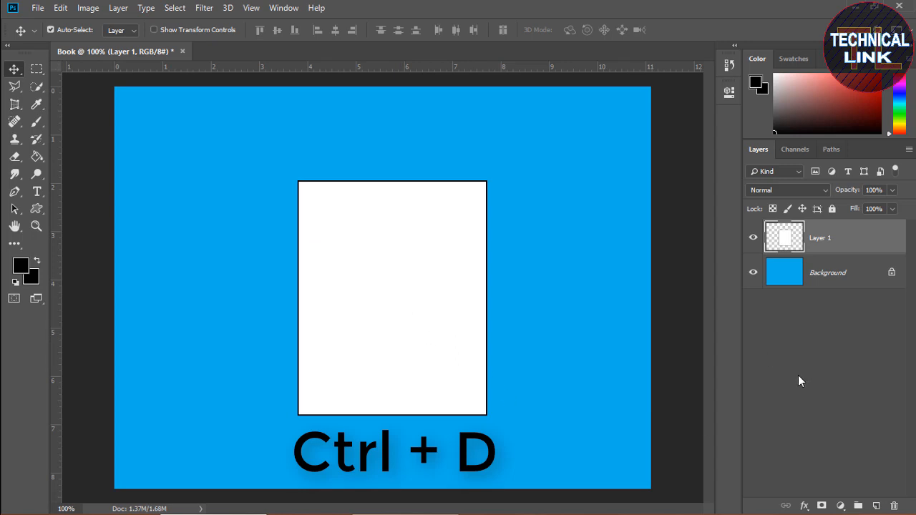
Duplicate Layer 1 within the Book document under the name Layer 1 copy.
right_click(832, 247)
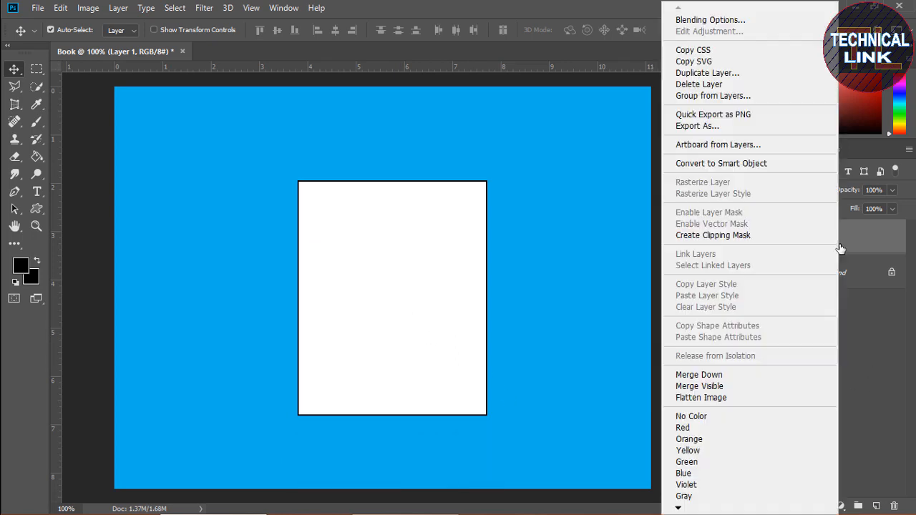
click(718, 73)
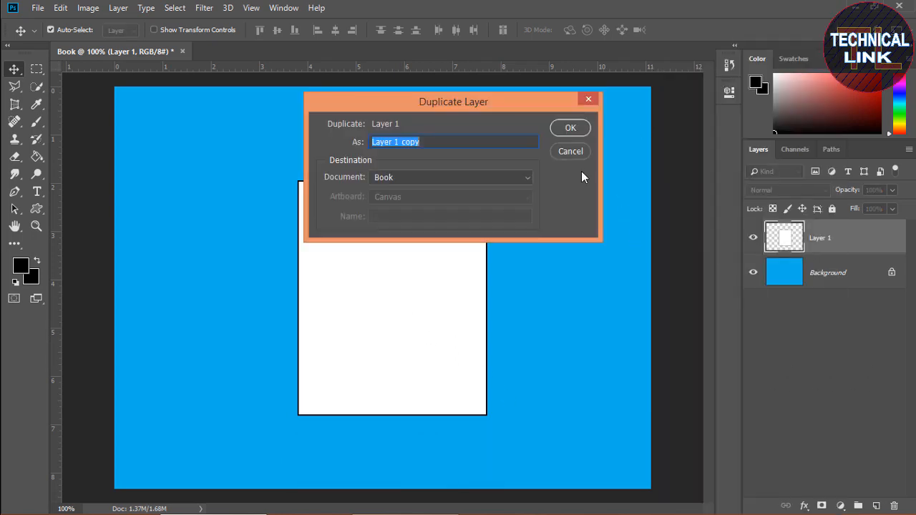
click(568, 128)
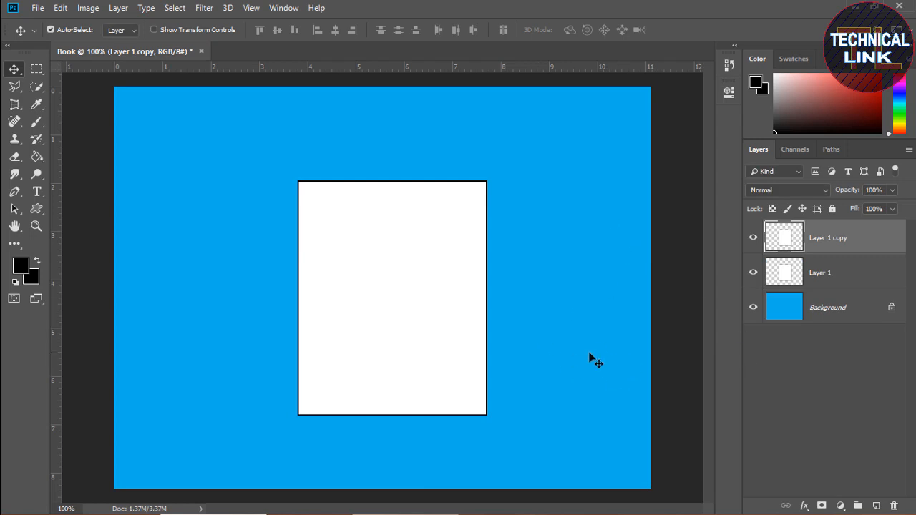
Offset the Layer 1 copy page about 3 px down and 3 px to the left of the original page.
key(Down)
key(Down)
key(Down)
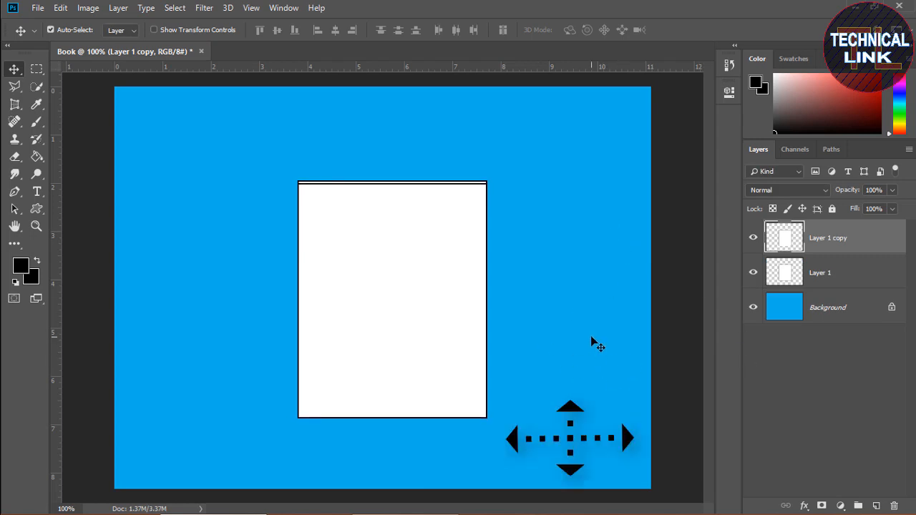
key(Left)
key(Left)
key(Left)
key(Left)
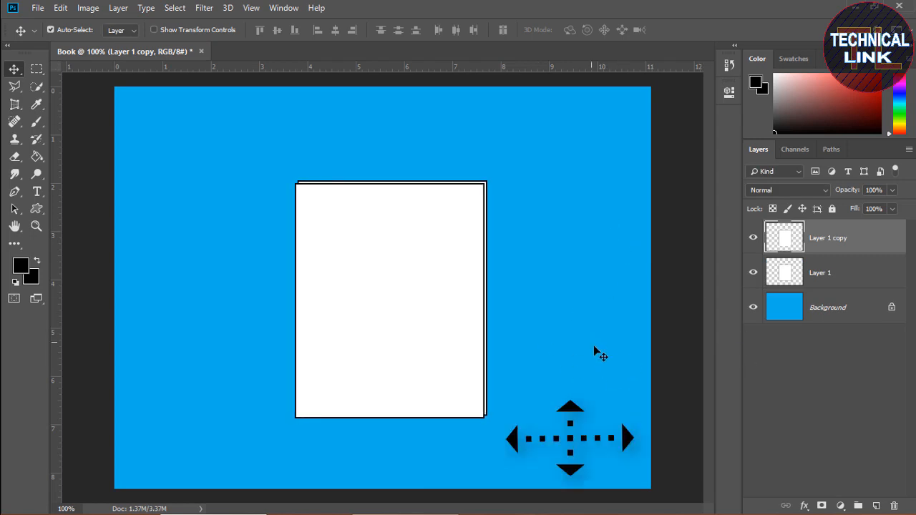
key(Right)
key(Right)
key(Right)
key(Up)
key(Up)
key(Up)
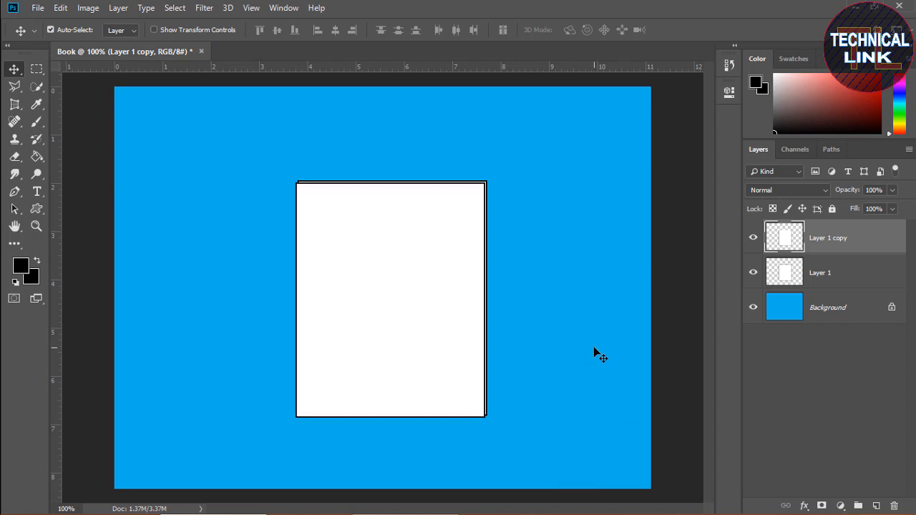
Duplicate Layer 1 copy within the Book document and nudge the duplicate about 3 px down and to the left.
right_click(825, 239)
click(733, 73)
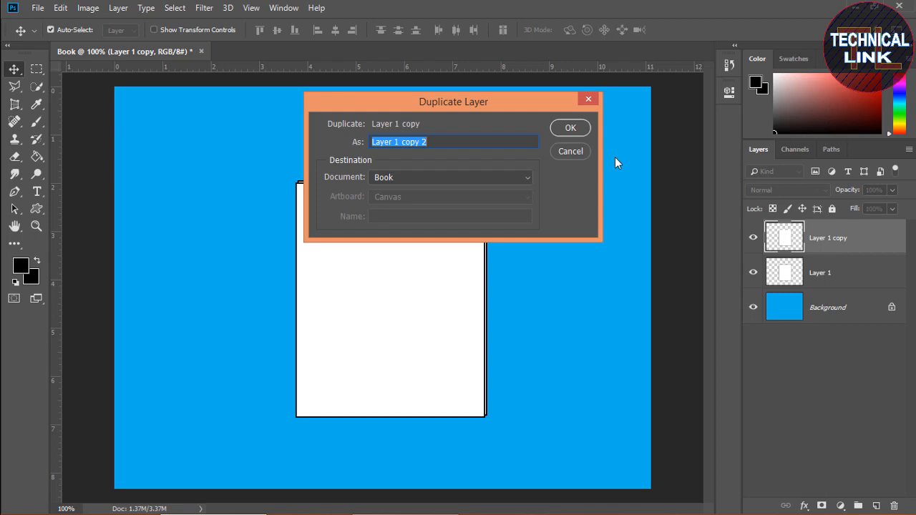
click(570, 126)
key(Down)
key(Down)
key(Down)
key(Down)
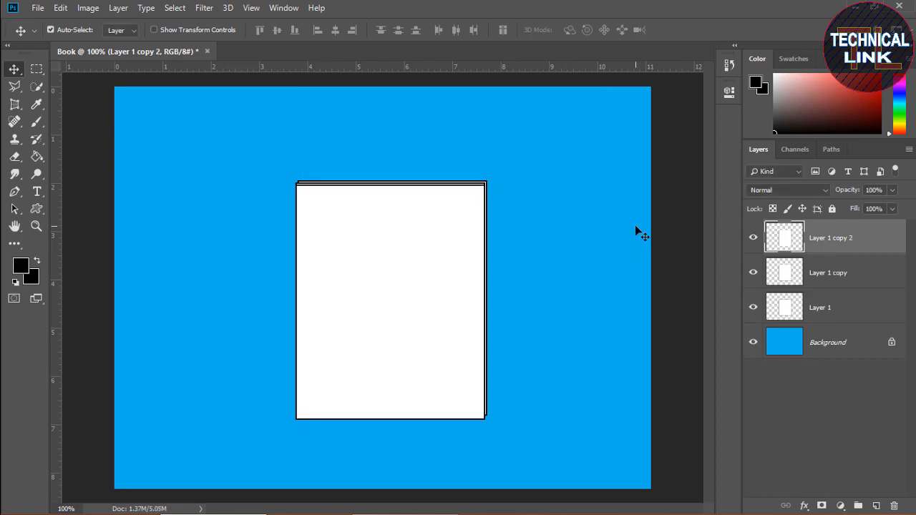
key(Left)
key(Left)
key(Left)
key(Left)
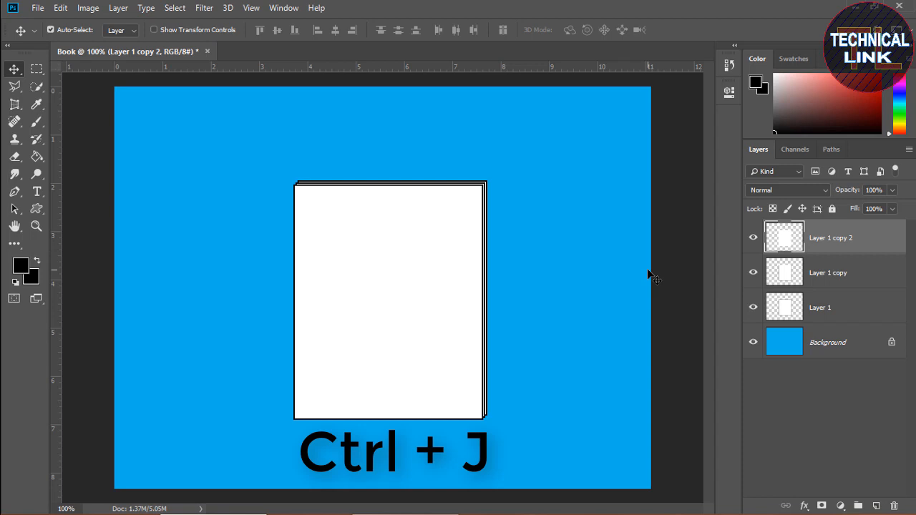
Duplicate Layer 1 copy 2 and shift the new page about 3 px down and to the left, evenly spaced with the stack.
key(ctrl+j)
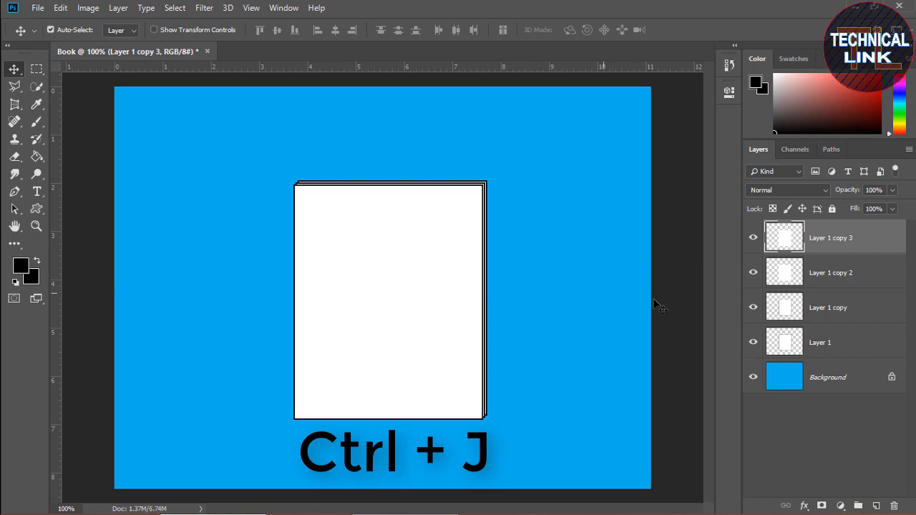
key(Down)
key(Down)
key(Down)
key(Down)
key(Left)
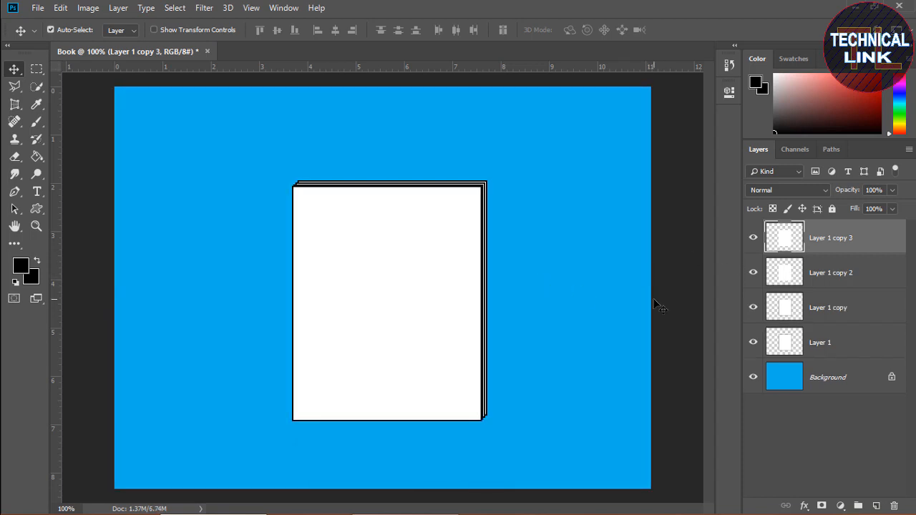
key(Down)
key(Down)
key(Left)
key(Left)
key(Left)
key(Down)
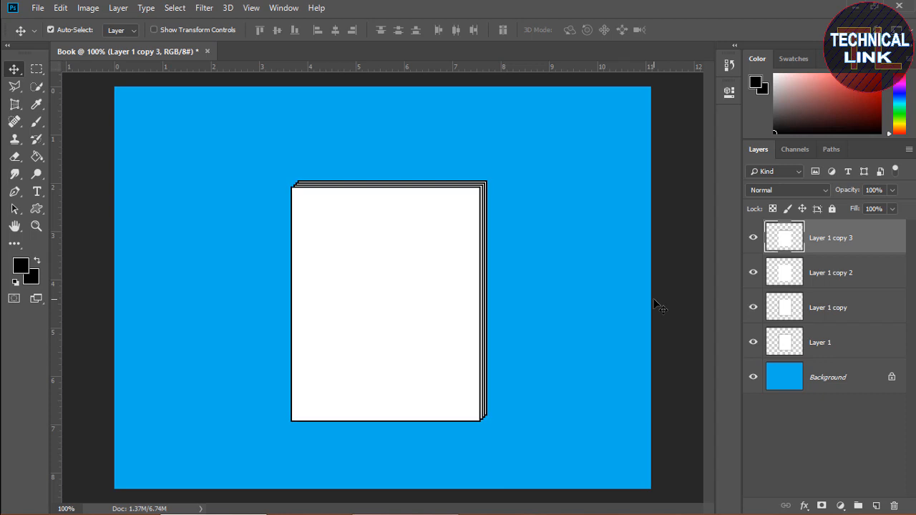
key(Right)
key(Right)
key(Up)
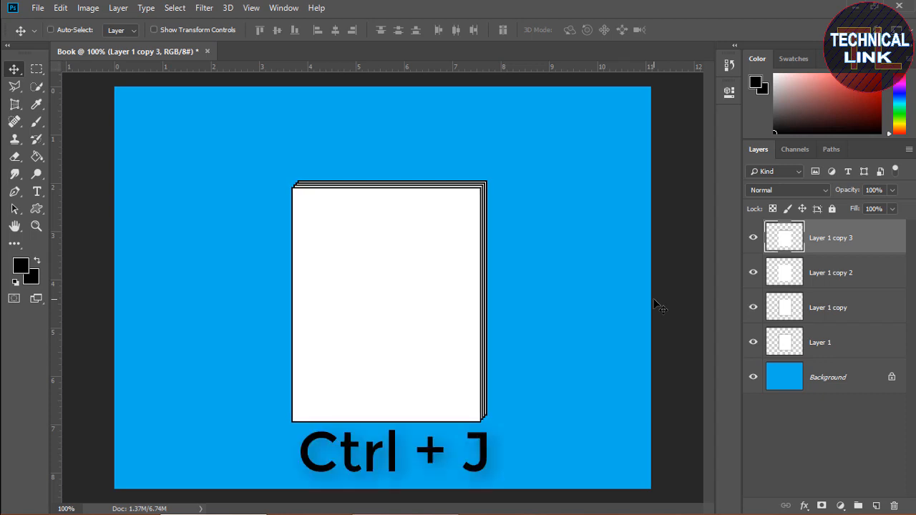
Duplicate Layer 1 copy 3 and nudge the new page about 4 px down and to the left.
key(ctrl+j)
key(Down)
key(Down)
key(Left)
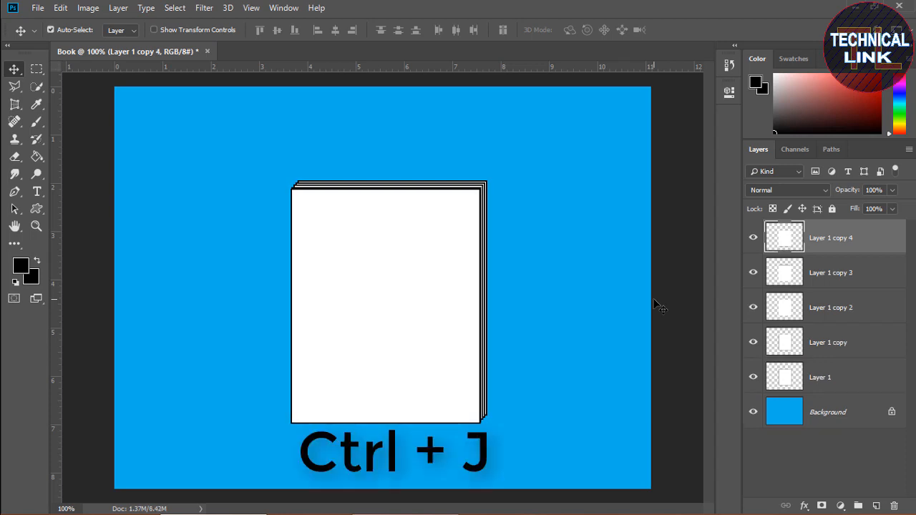
key(Left)
key(Down)
key(Left)
key(Left)
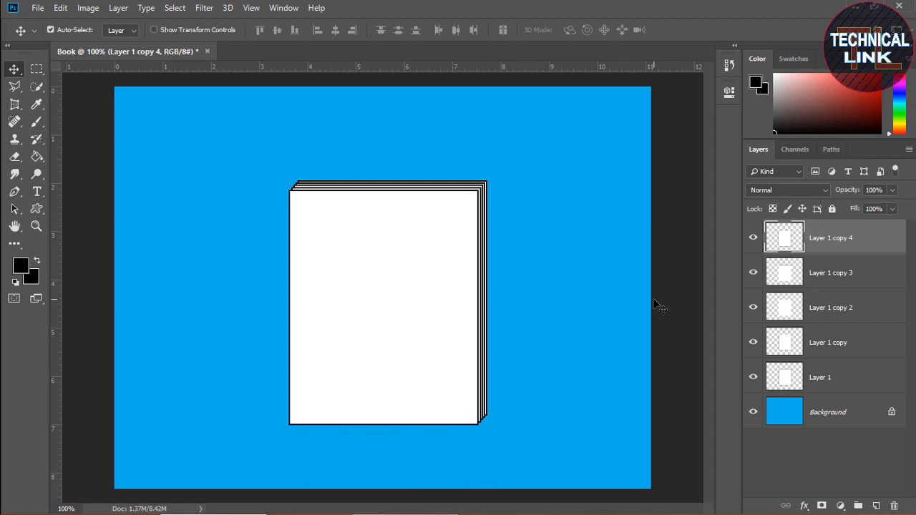
Duplicate Layer 1 copy 4 and nudge the new page about 4 px down and to the left.
key(ctrl+j)
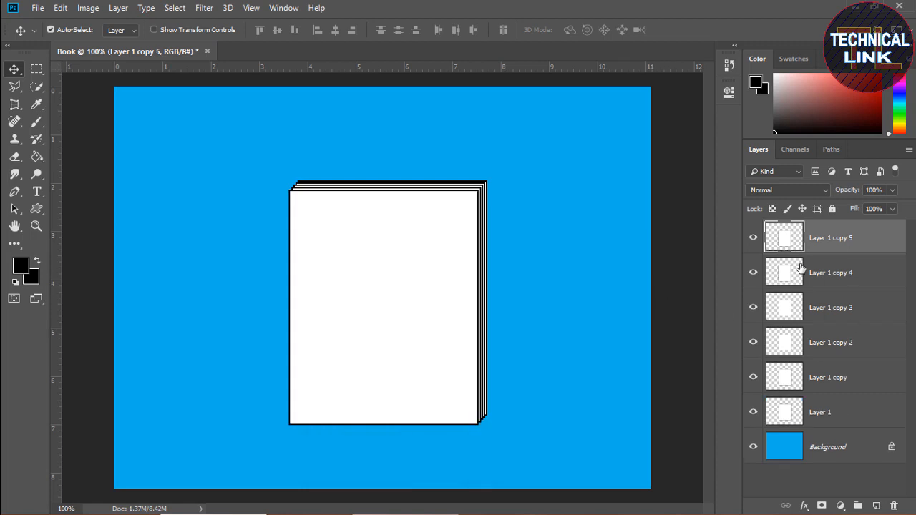
key(Down)
key(Down)
key(Down)
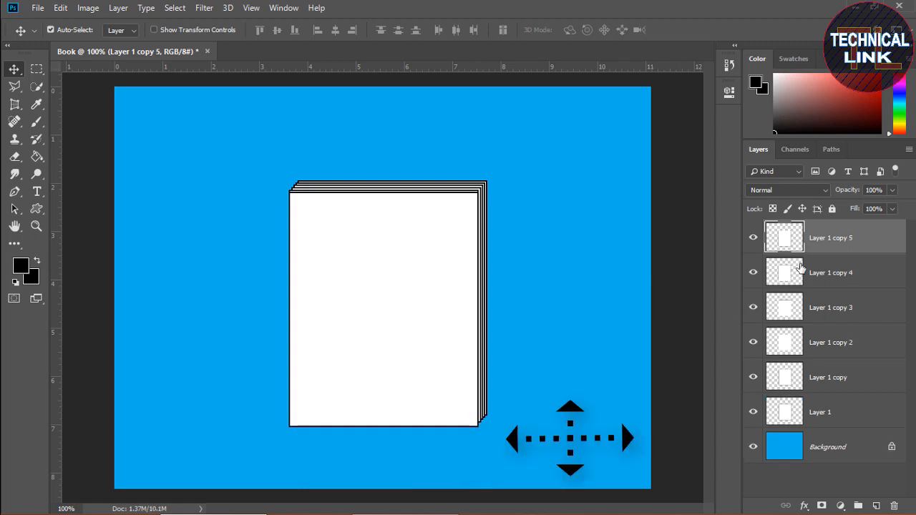
key(Left)
key(Left)
key(Down)
key(Left)
key(Left)
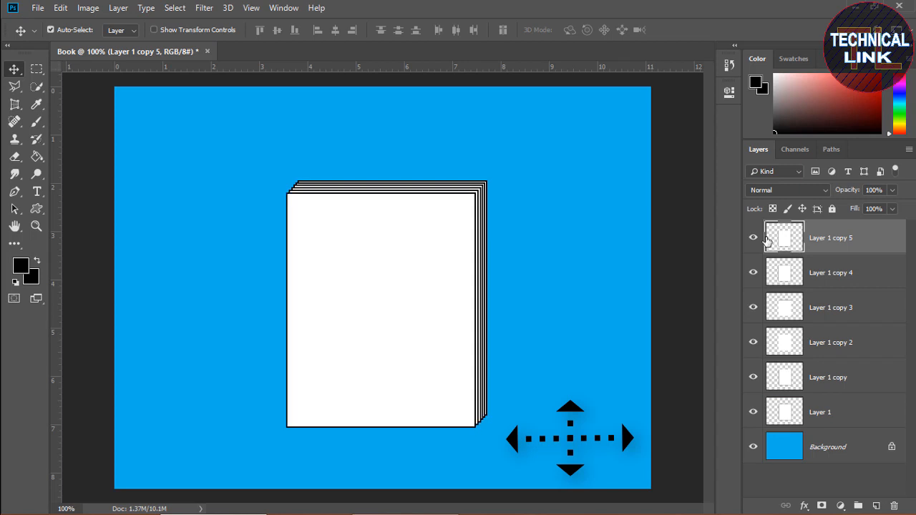
Duplicate Layer 1 copy 5 and nudge the new page about 4 px down and to the left.
key(ctrl+j)
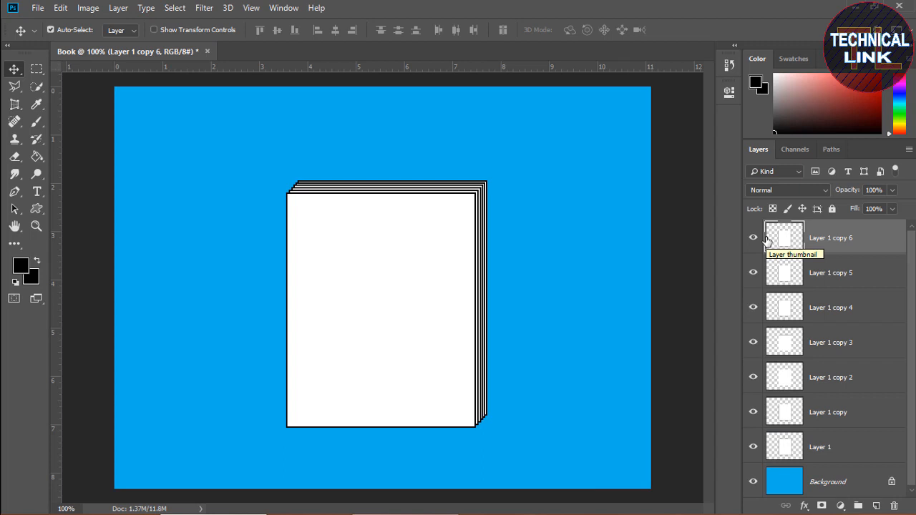
key(Down)
key(Down)
key(Left)
key(Left)
key(Down)
key(Down)
key(Left)
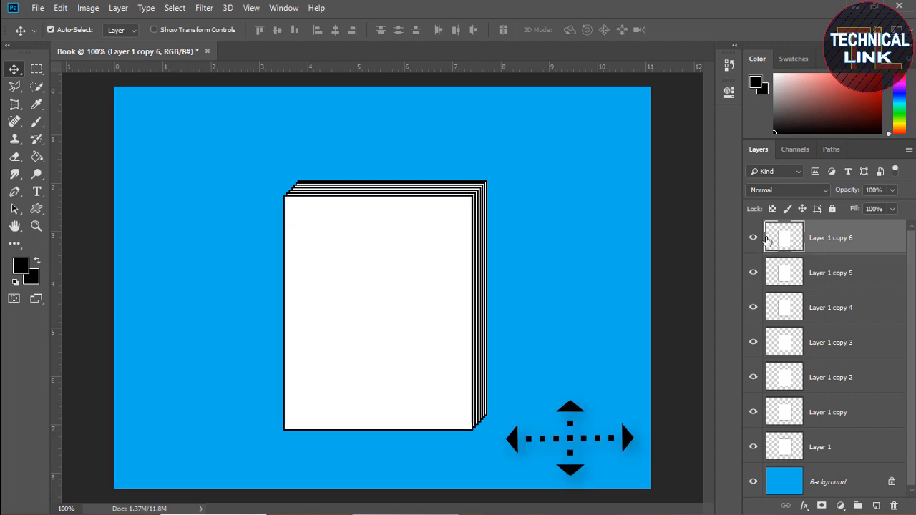
key(Left)
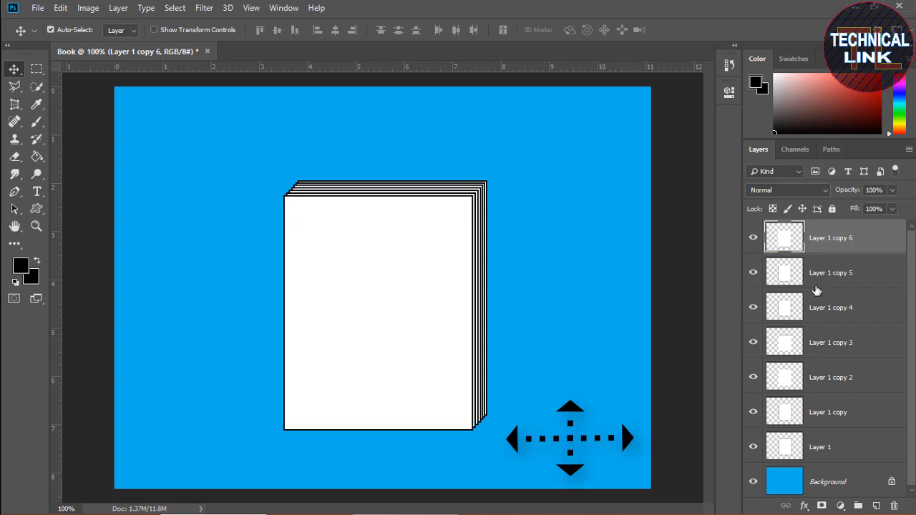
Duplicate Layer 1 copy 6 and nudge the new page about 4 px down and to the left.
key(ctrl+j)
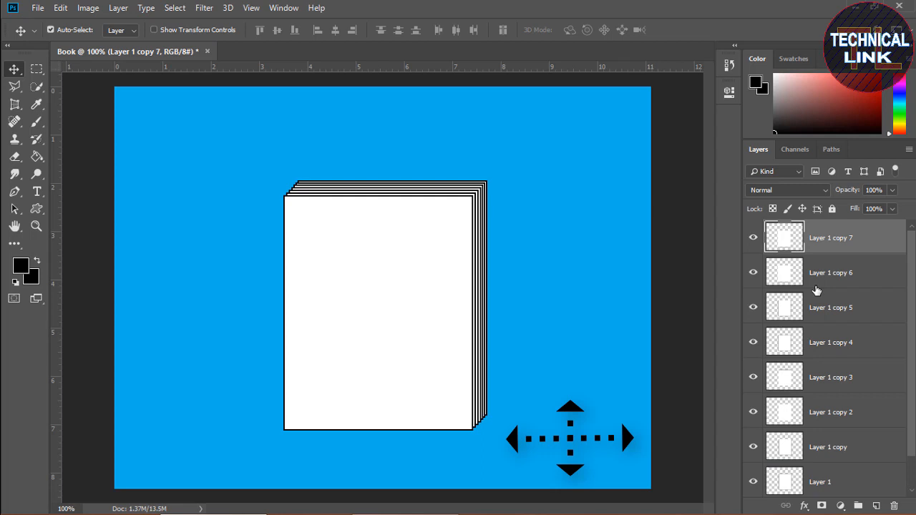
key(Down)
key(Down)
key(Left)
key(Left)
key(Down)
key(Down)
key(Left)
key(Left)
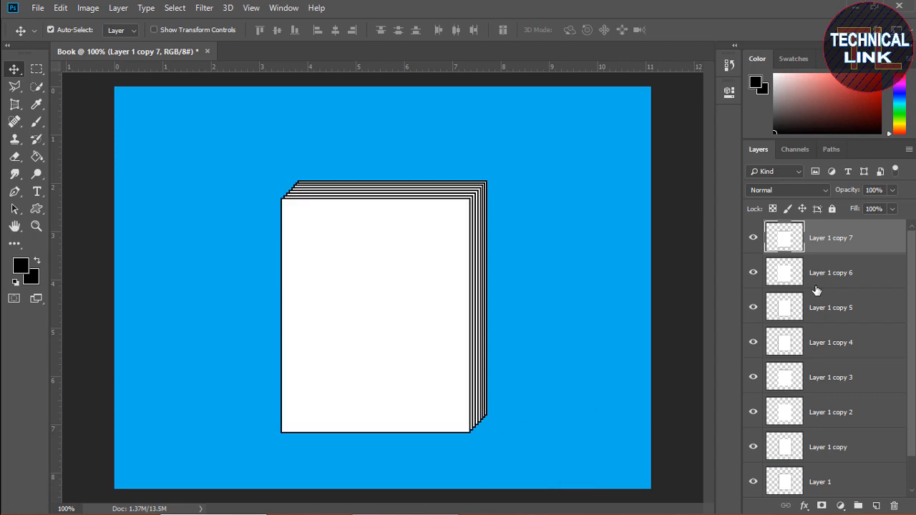
Duplicate Layer 1 copy 7 in place and load the duplicate's transparency as a new selection.
key(ctrl+j)
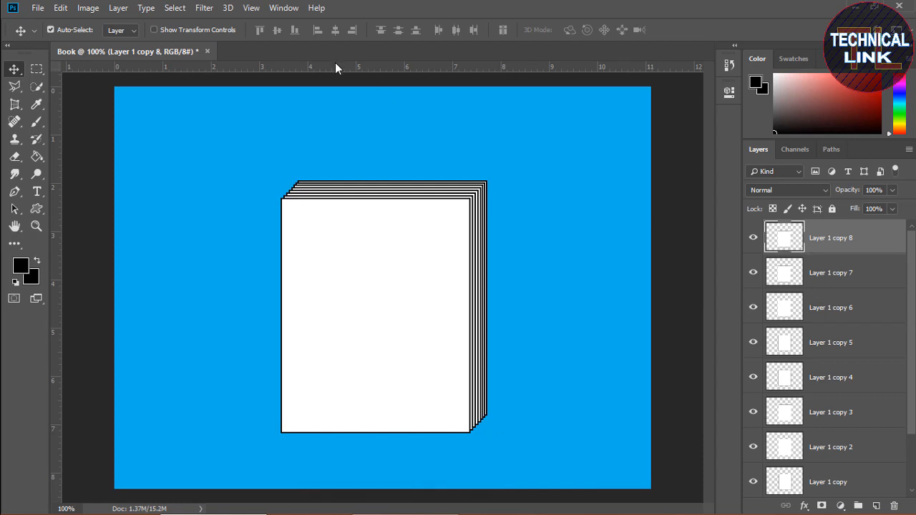
click(170, 10)
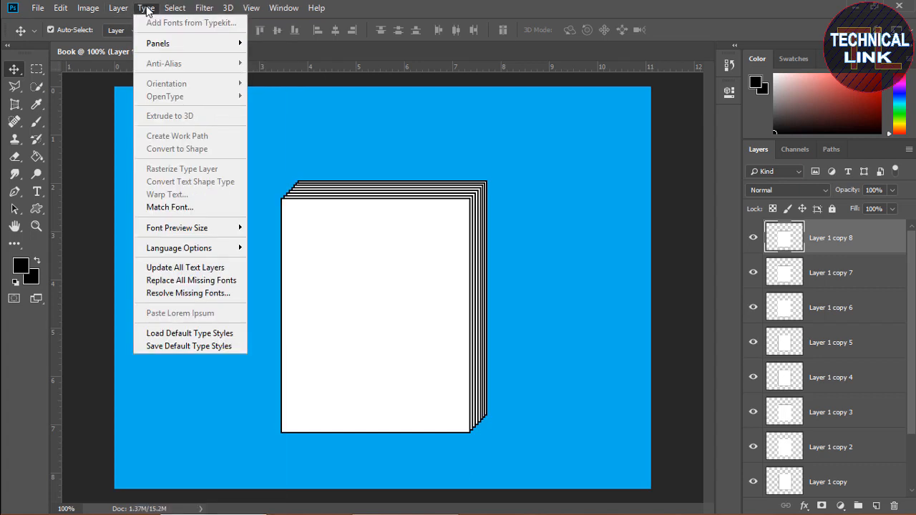
mouse_move(196, 12)
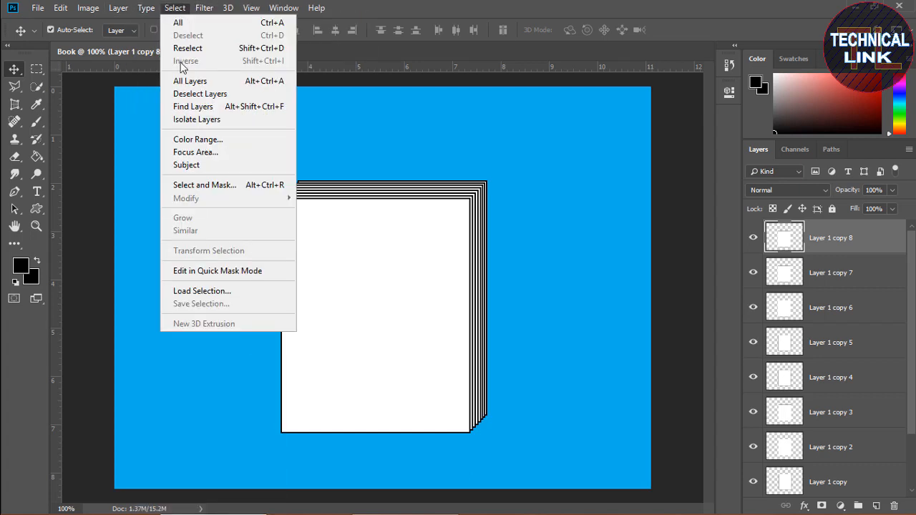
click(219, 294)
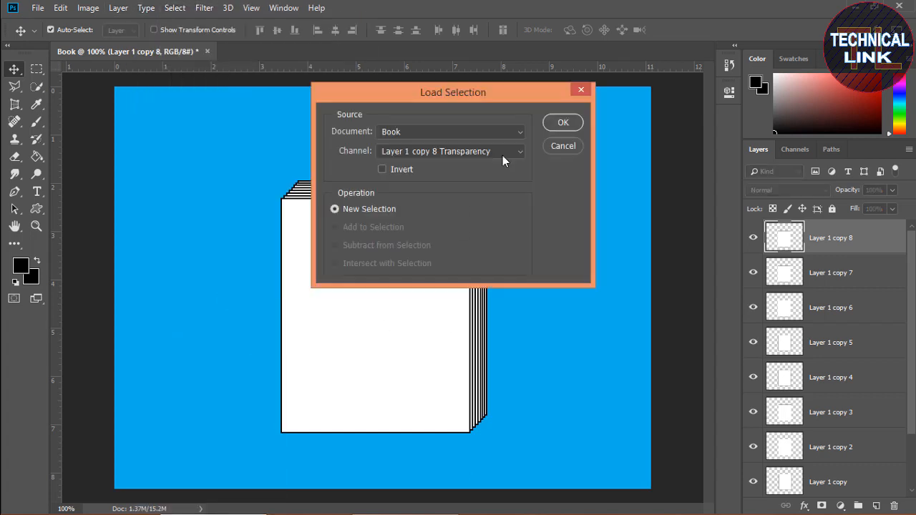
click(562, 123)
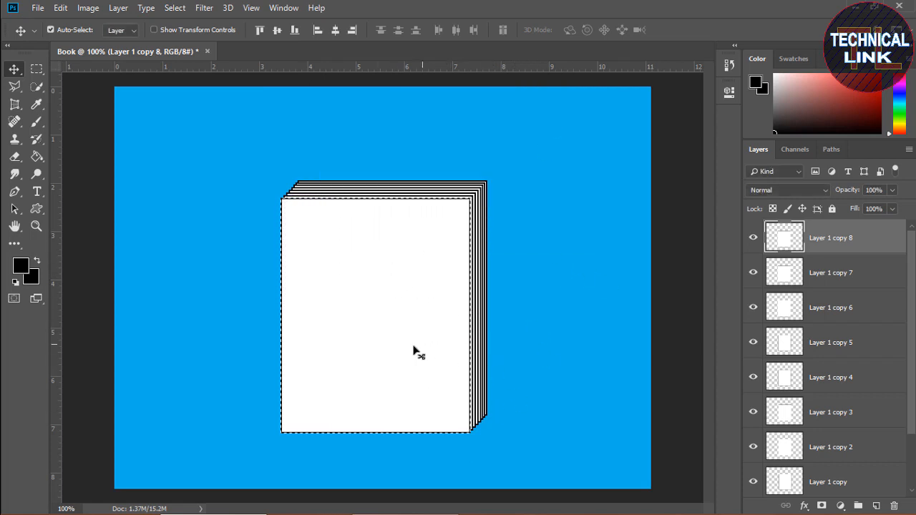
Set the foreground colour to red (#e12418) and fill the selected front page on Layer 1 copy 8 with it.
click(22, 266)
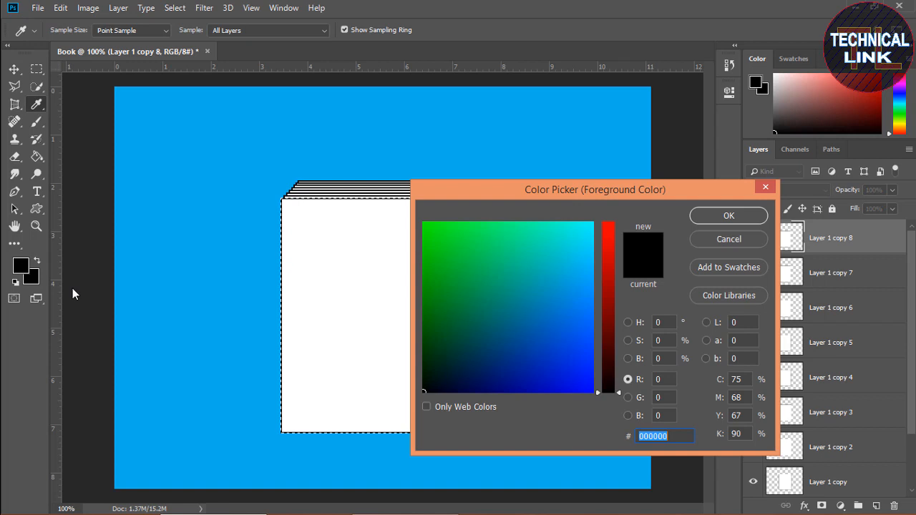
click(609, 233)
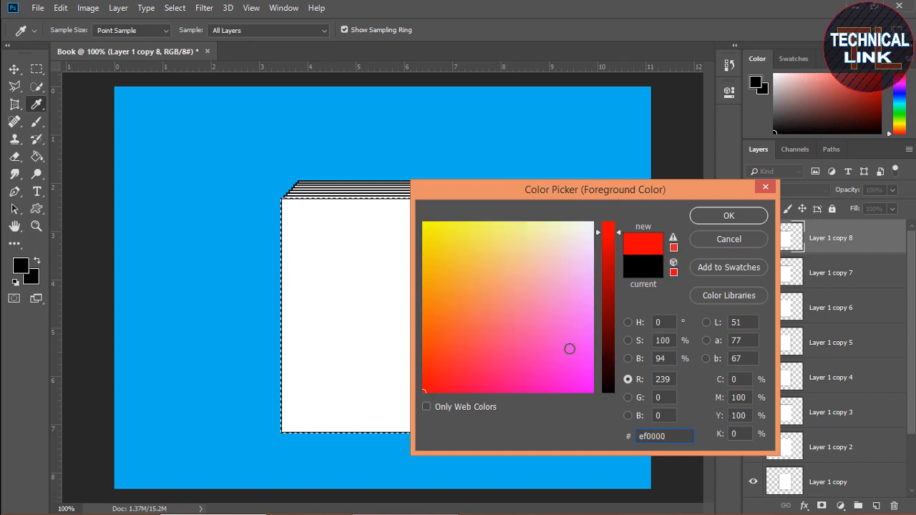
click(608, 285)
click(610, 242)
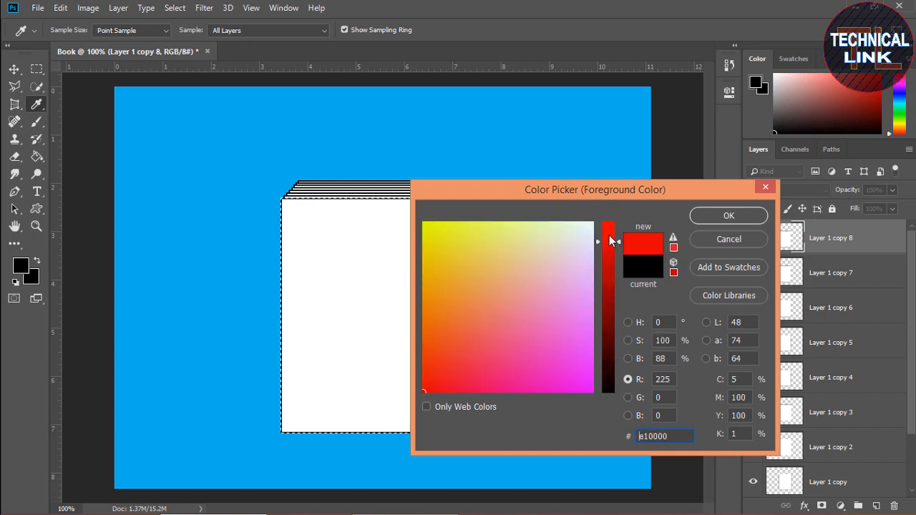
click(444, 348)
click(439, 368)
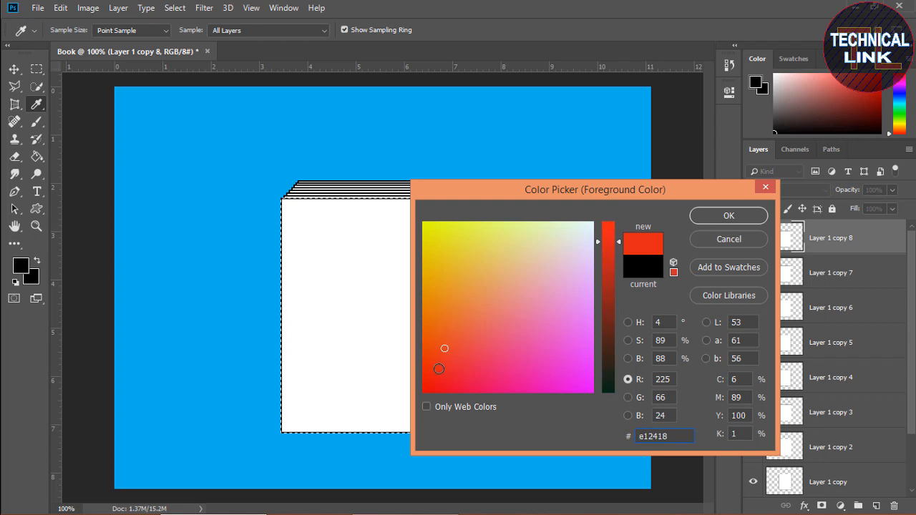
click(728, 217)
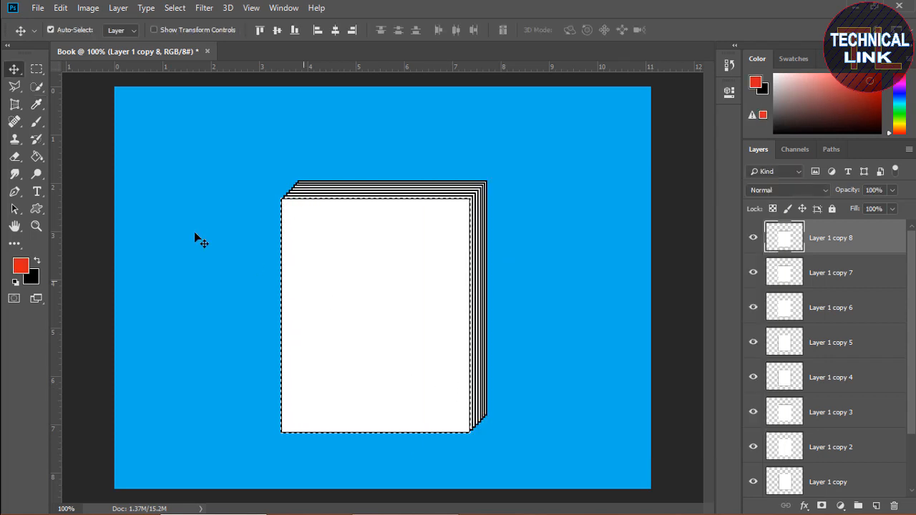
click(39, 156)
click(377, 294)
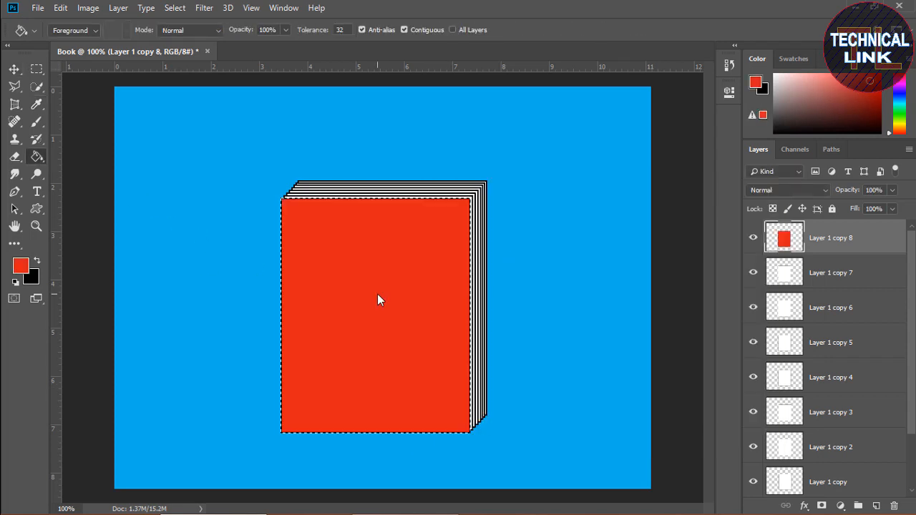
Apply a 2 px red stroke inside the selected cover's edge with Normal blending at 100% opacity, and deselect it.
click(88, 7)
mouse_move(61, 8)
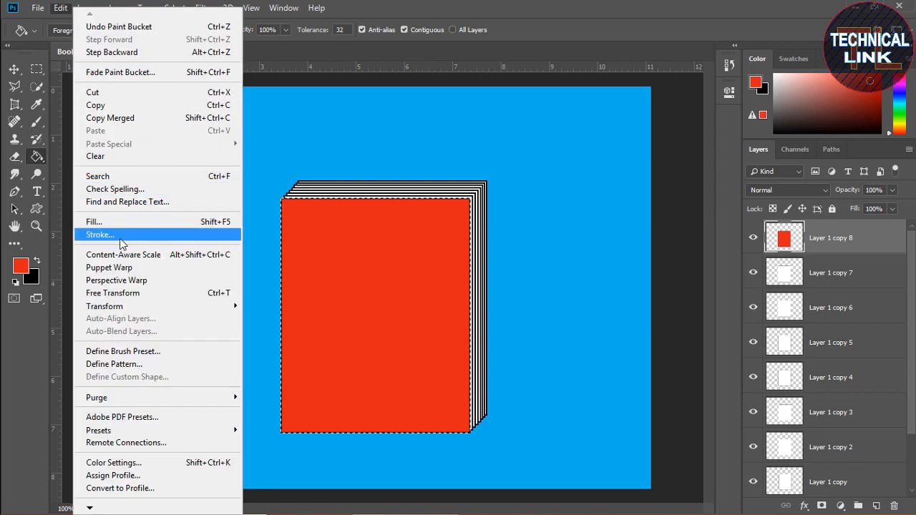
click(118, 237)
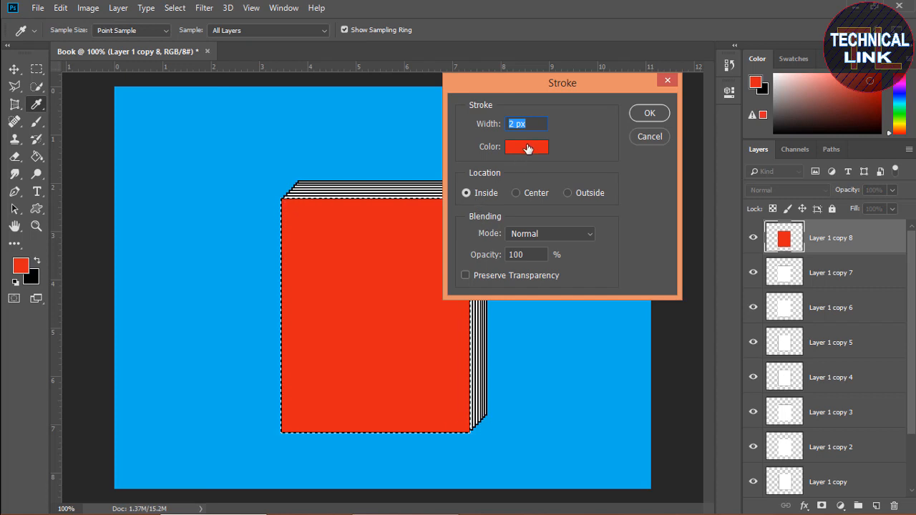
click(650, 114)
key(g)
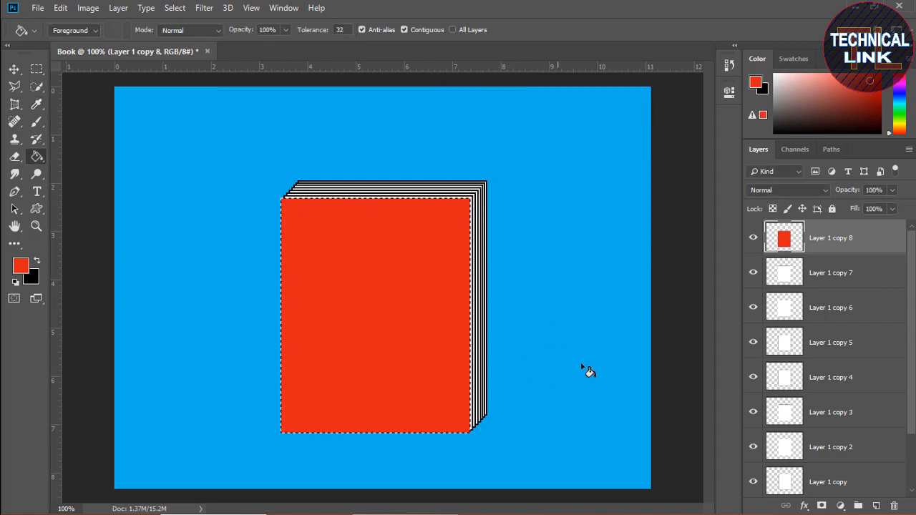
key(ctrl+d)
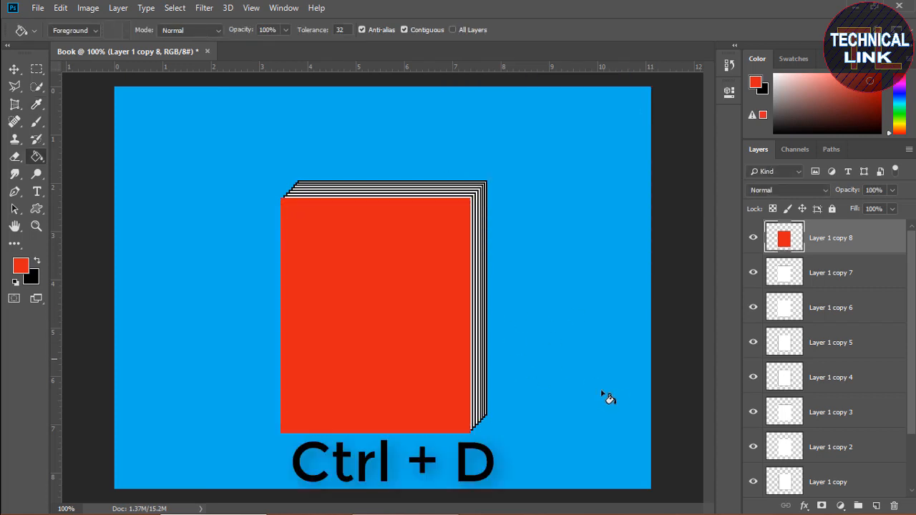
Duplicate the red cover on Layer 1 copy 8 and place the duplicate directly above the Background layer.
right_click(820, 242)
click(671, 72)
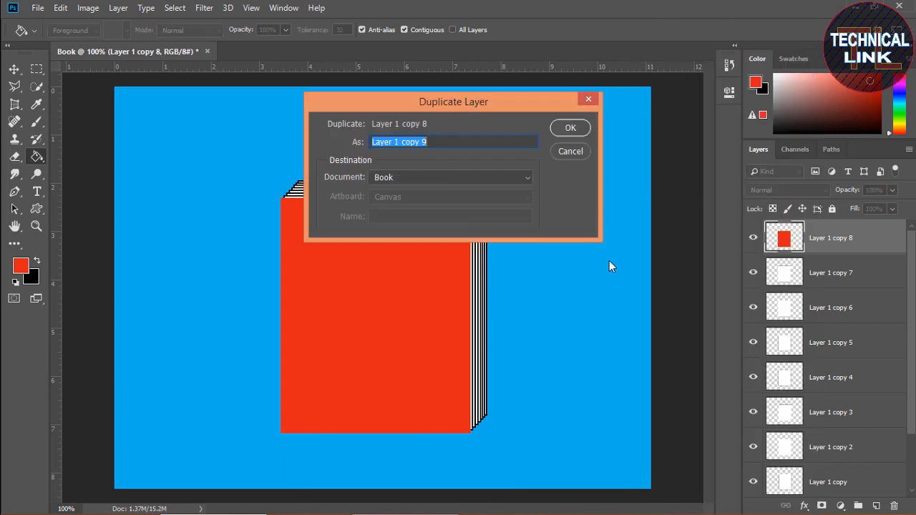
click(571, 131)
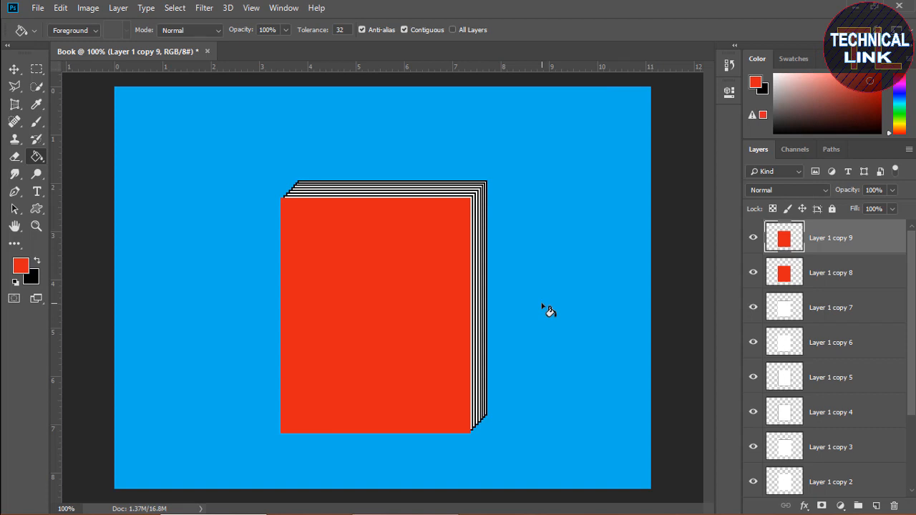
drag(838, 241, 830, 440)
scroll(858, 352, down, 3)
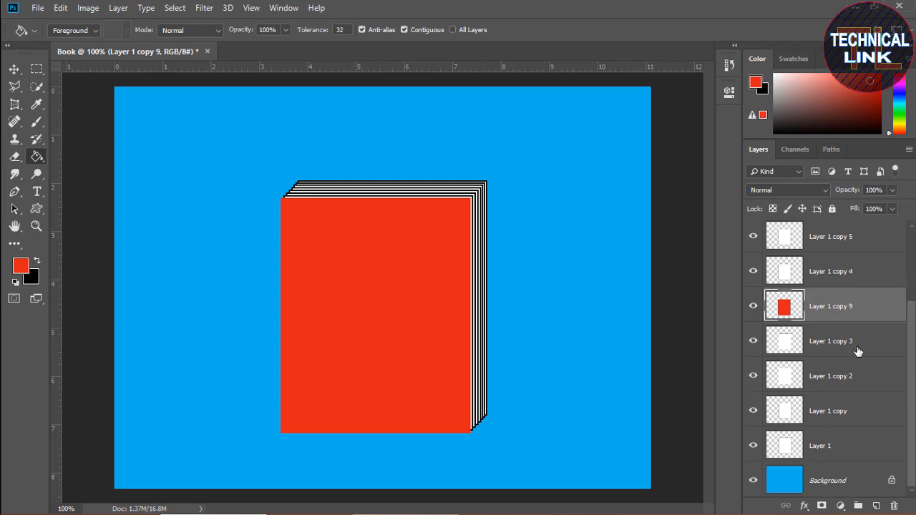
drag(845, 347, 846, 460)
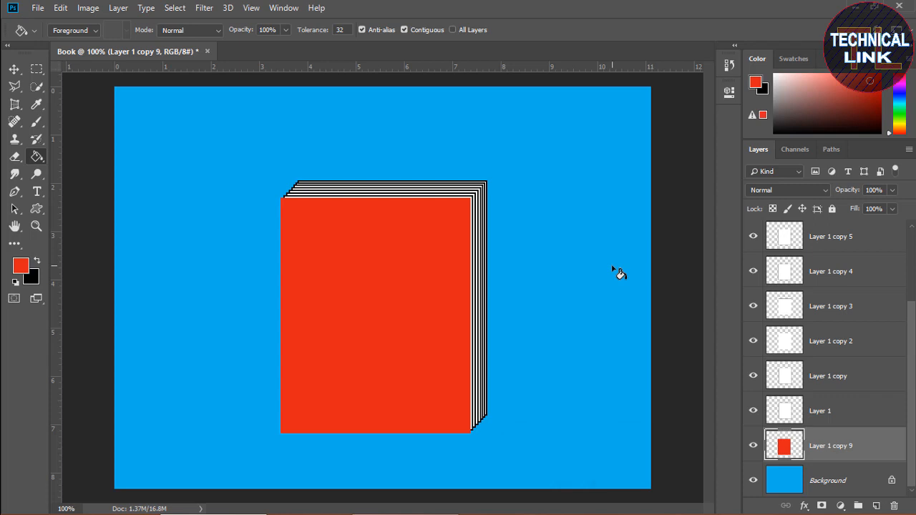
Nudge the duplicated red cover about 28 px up and to the right so it slightly edges out behind the pages.
click(10, 72)
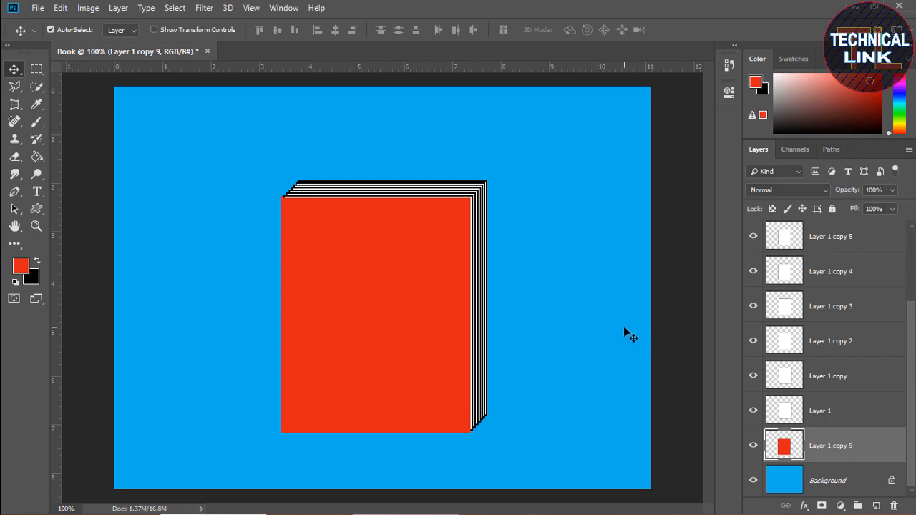
key(Up)
key(Up)
key(Up)
key(Up)
key(Up)
key(Up)
key(Up)
key(Up)
key(Up)
key(Up)
key(Up)
key(Up)
key(Up)
key(Up)
key(Up)
key(Up)
key(Up)
key(Up)
key(Up)
key(Up)
key(Up)
key(Up)
key(Up)
key(Up)
key(Up)
key(Up)
key(Up)
key(Up)
key(Up)
key(Up)
key(Up)
key(Up)
key(Up)
key(Up)
key(Up)
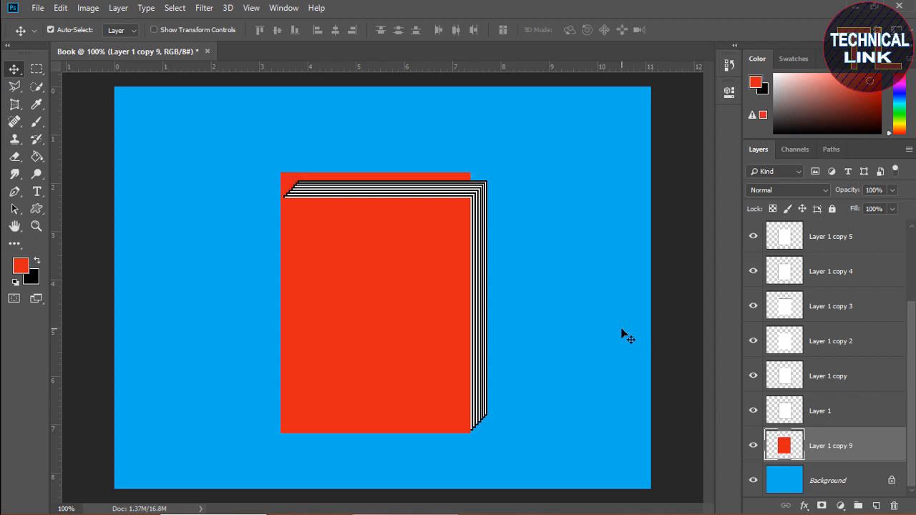
key(Right)
key(Right)
key(Right)
key(Right)
key(Right)
key(Right)
key(Right)
key(Right)
key(Right)
key(Right)
key(Right)
key(Right)
key(Right)
key(Right)
key(Right)
key(Right)
key(Right)
key(Right)
key(Right)
key(Right)
key(Right)
key(Right)
key(Right)
key(Right)
key(Right)
key(Right)
key(Right)
key(Right)
key(Right)
key(Right)
key(Right)
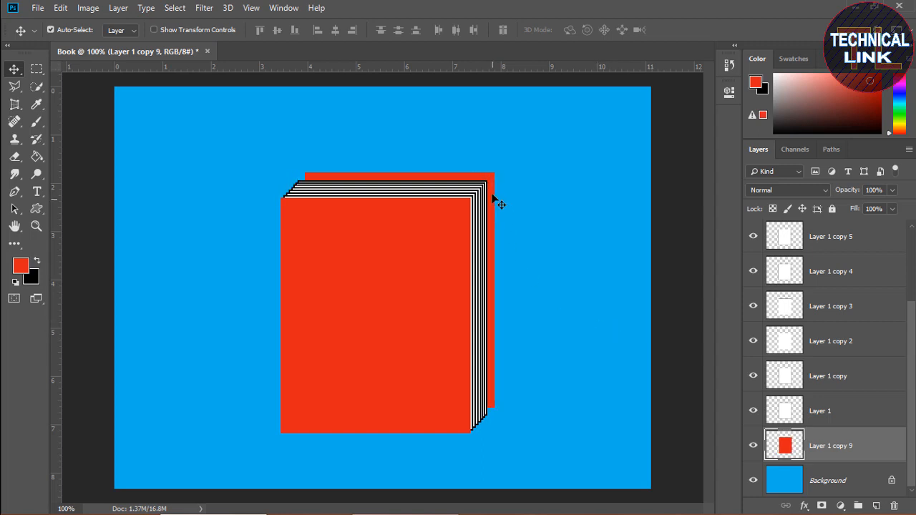
key(Down)
key(Down)
key(Down)
key(Down)
key(Down)
key(Down)
key(Down)
key(Down)
key(Left)
key(Left)
key(Left)
key(Left)
key(Left)
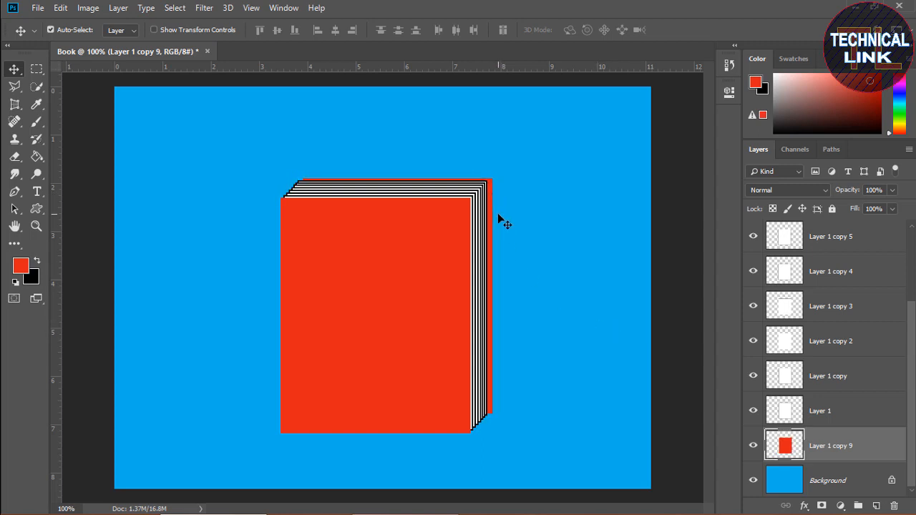
key(Left)
key(Left)
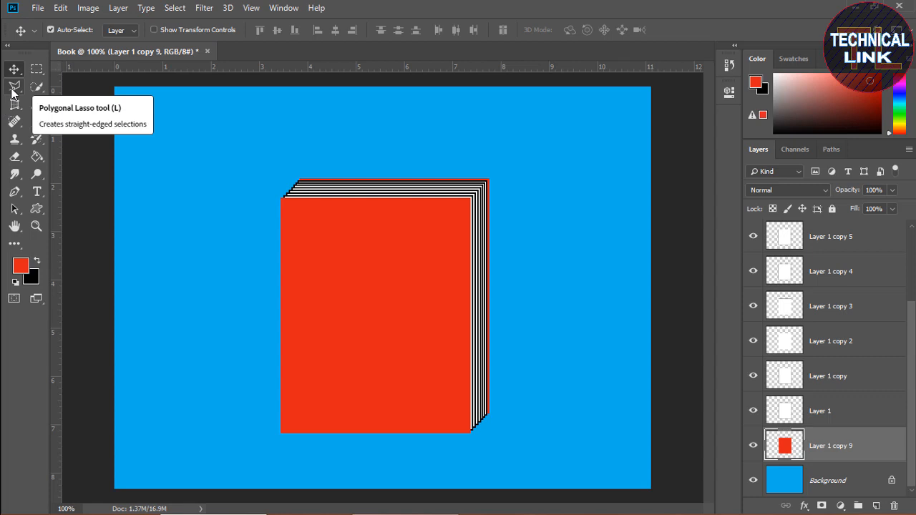
Select the book's right page-edge side with the Polygonal Lasso, from the front cover's right edge to the back cover's right edge.
drag(12, 89, 76, 102)
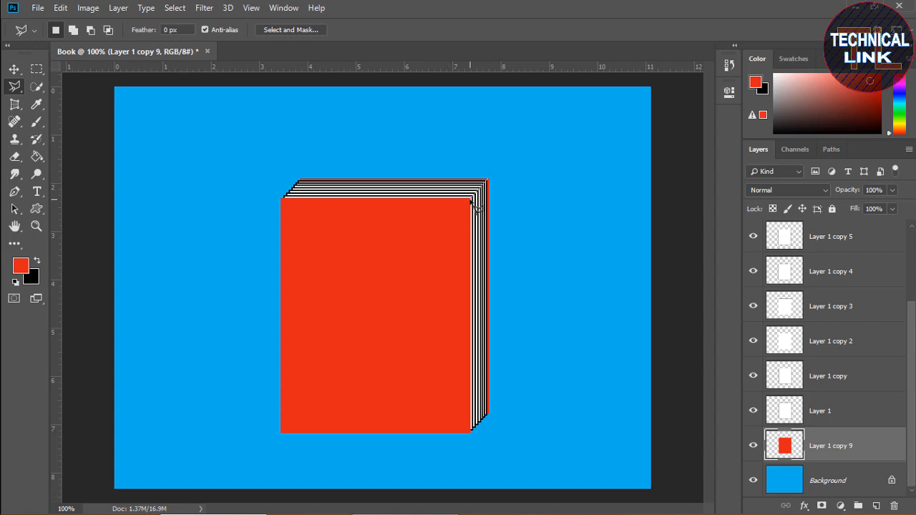
click(471, 201)
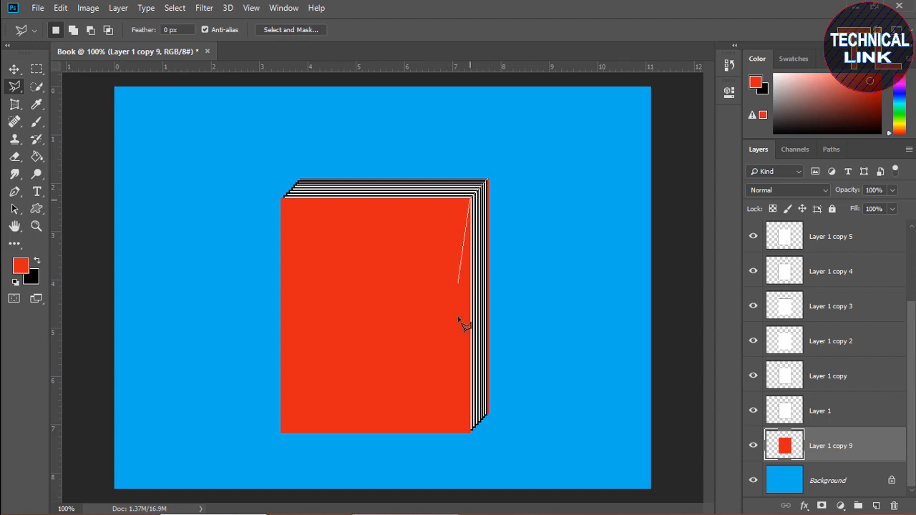
click(471, 432)
click(490, 416)
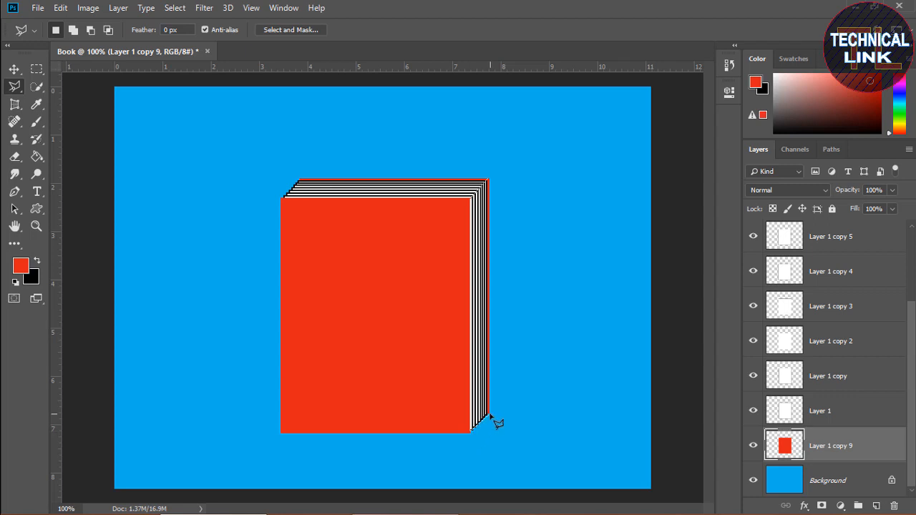
double_click(490, 181)
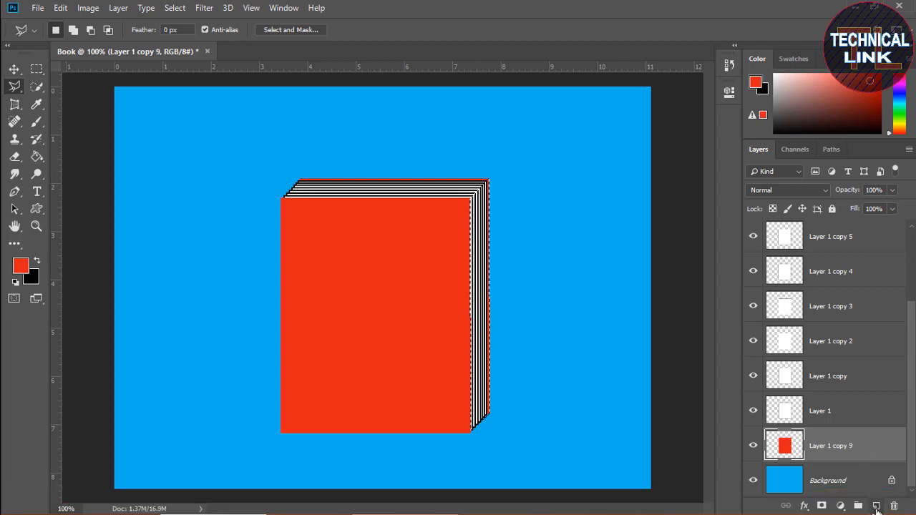
Fill the selected side shape with red on a new layer above Layer 1 copy 9, and deselect it.
click(876, 506)
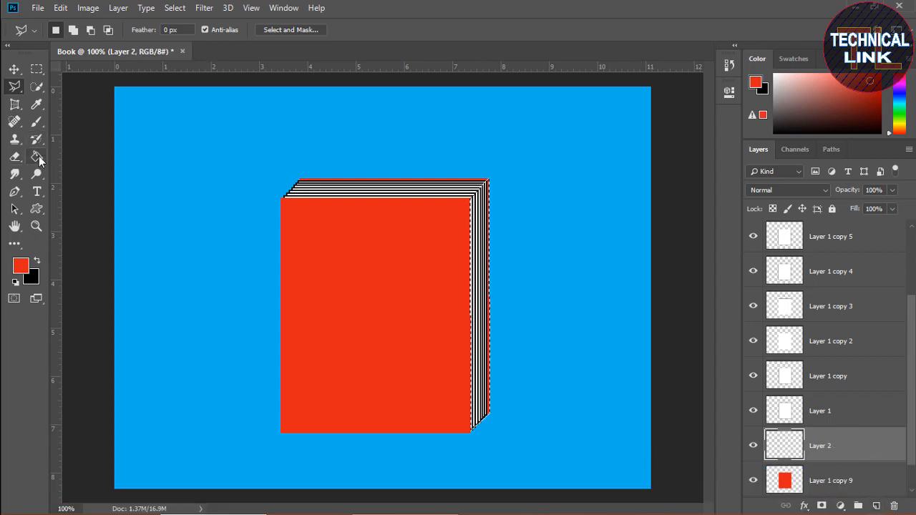
key(g)
click(478, 248)
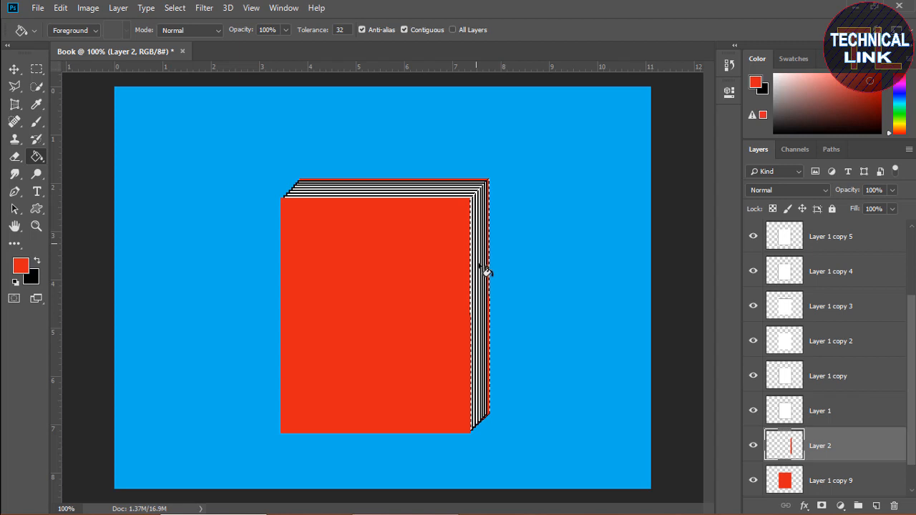
key(ctrl+d)
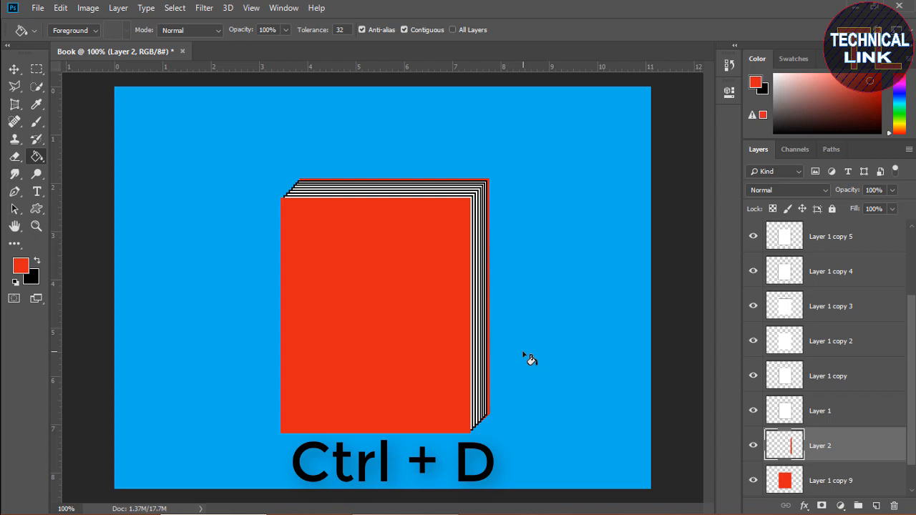
Move the red side strip to the book's left edge as the spine joining the front and back covers.
click(13, 70)
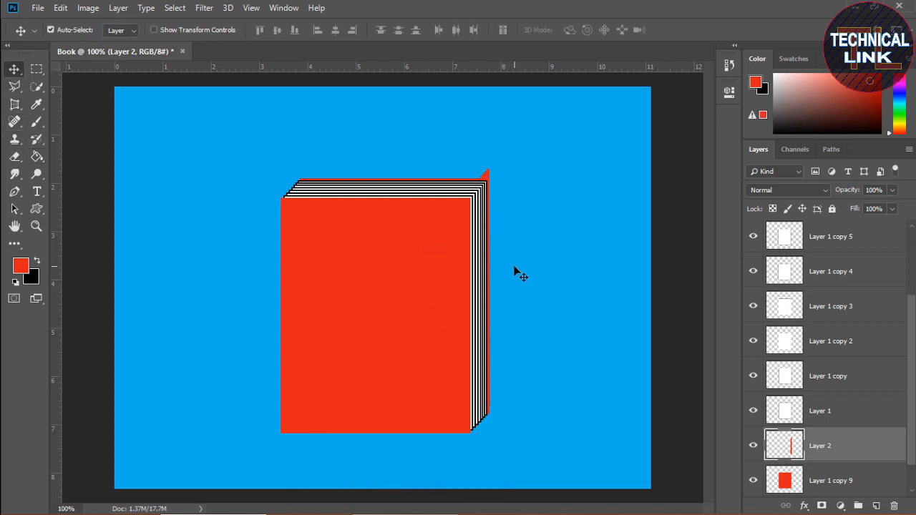
drag(485, 176, 298, 185)
key(Left)
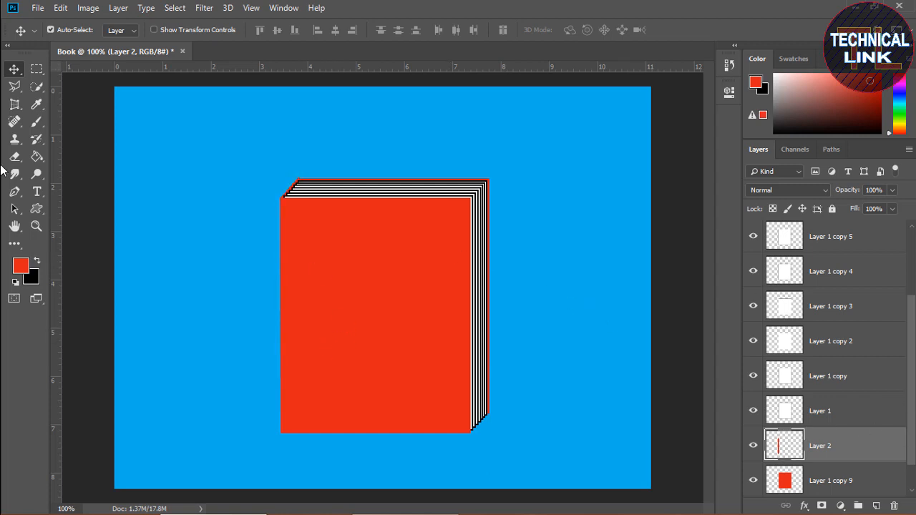
Start a 48 pt text with the letter E near the cover's upper-left corner and bring its layer above Layer 1 copy 8.
click(37, 191)
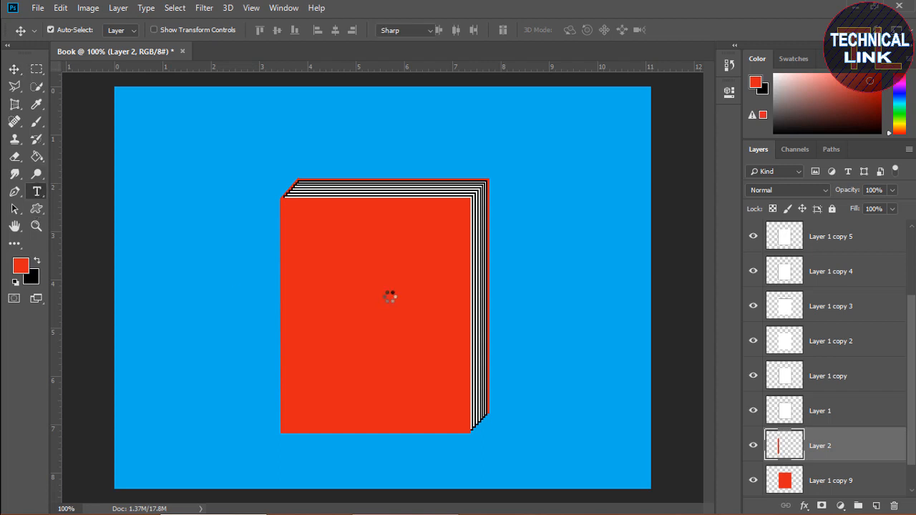
click(302, 223)
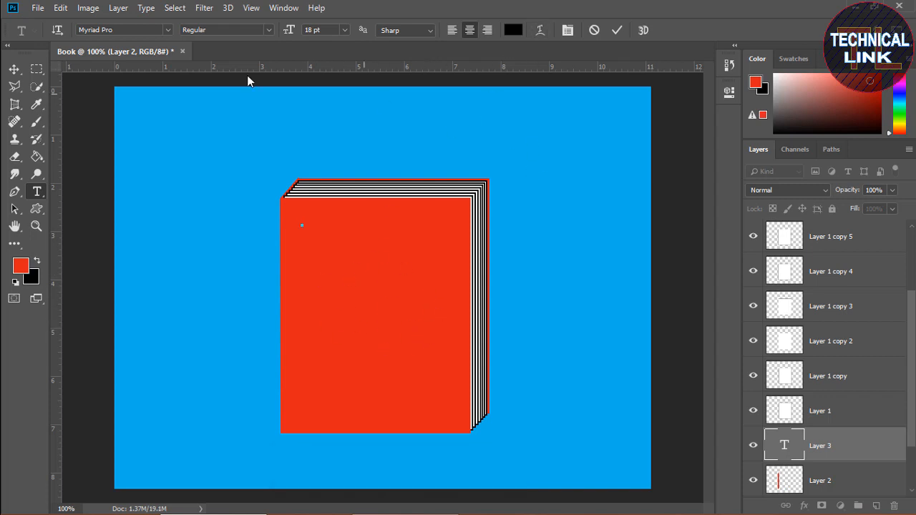
click(345, 31)
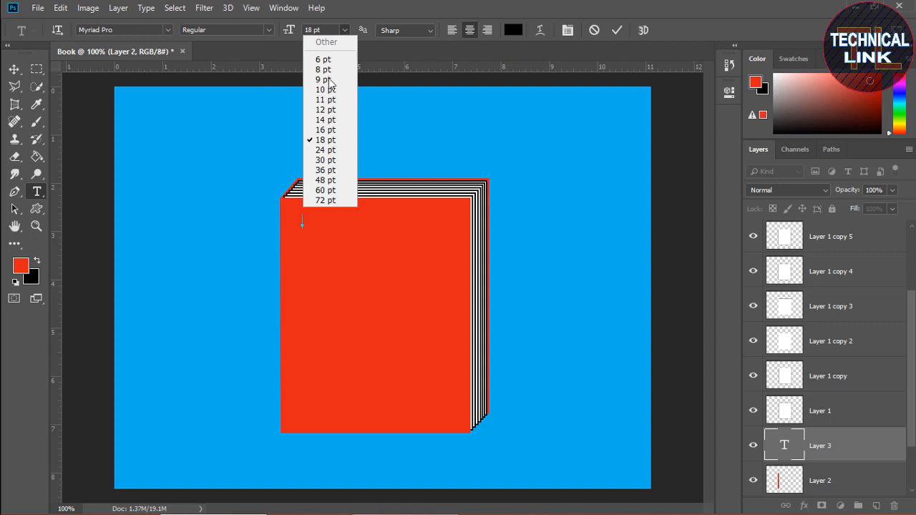
click(326, 180)
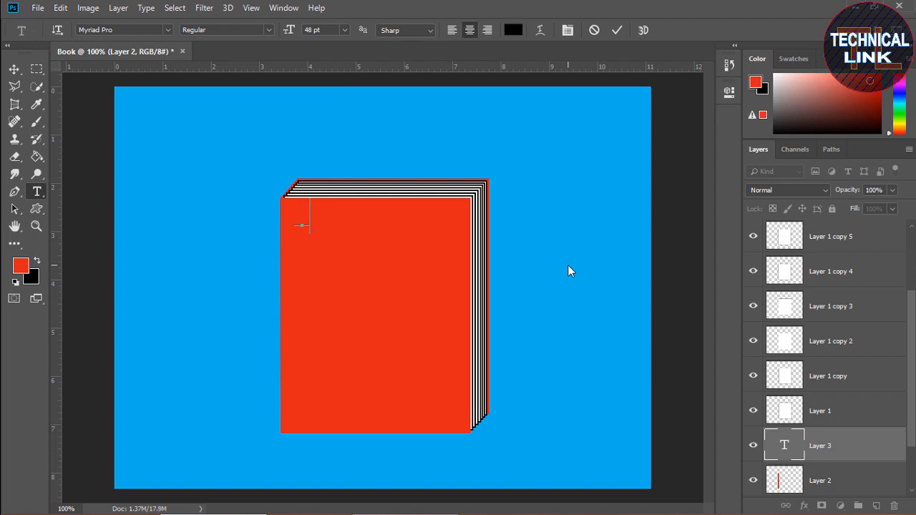
drag(798, 444, 791, 252)
drag(912, 333, 911, 258)
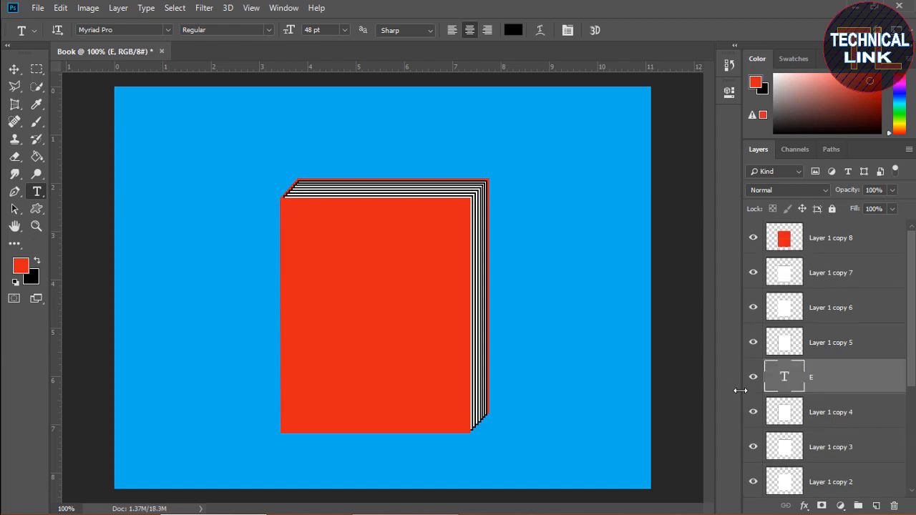
drag(791, 380, 802, 230)
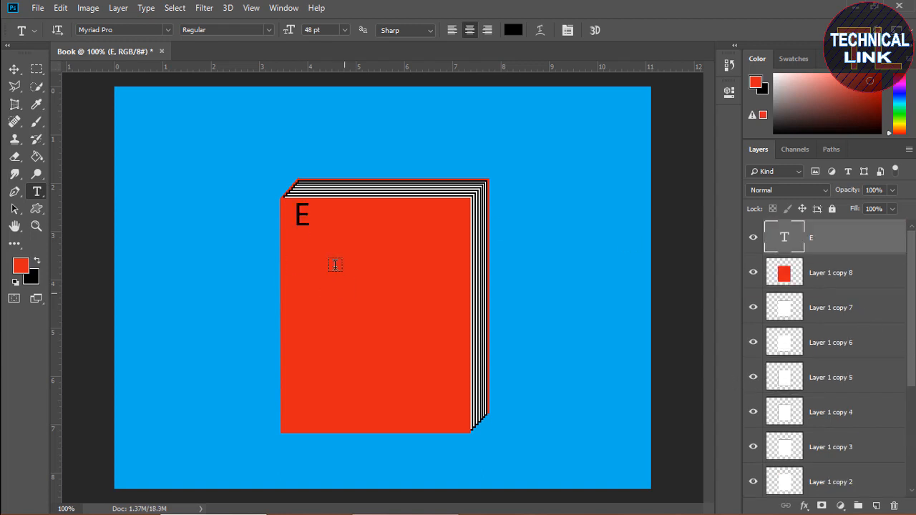
Complete the cover text as ENGLISH, followed by a blank line and CLASS XII.
click(309, 215)
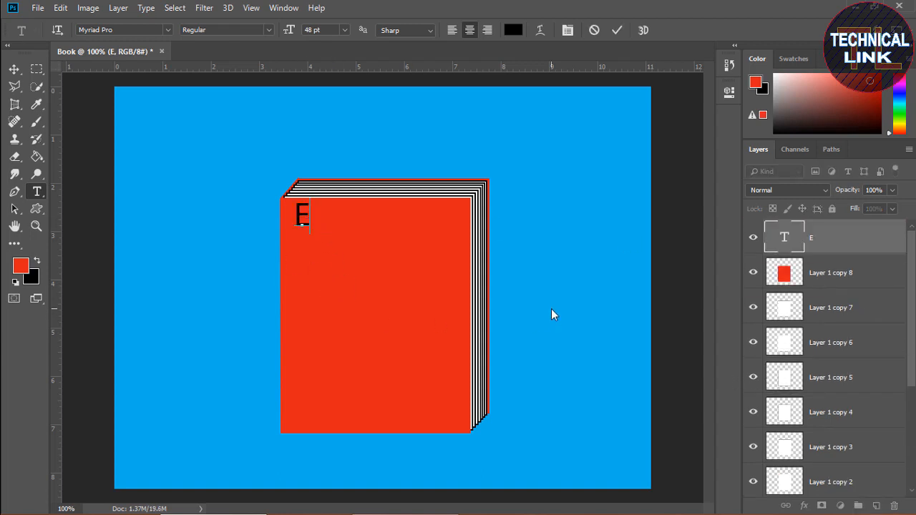
text(NGLISHJ)
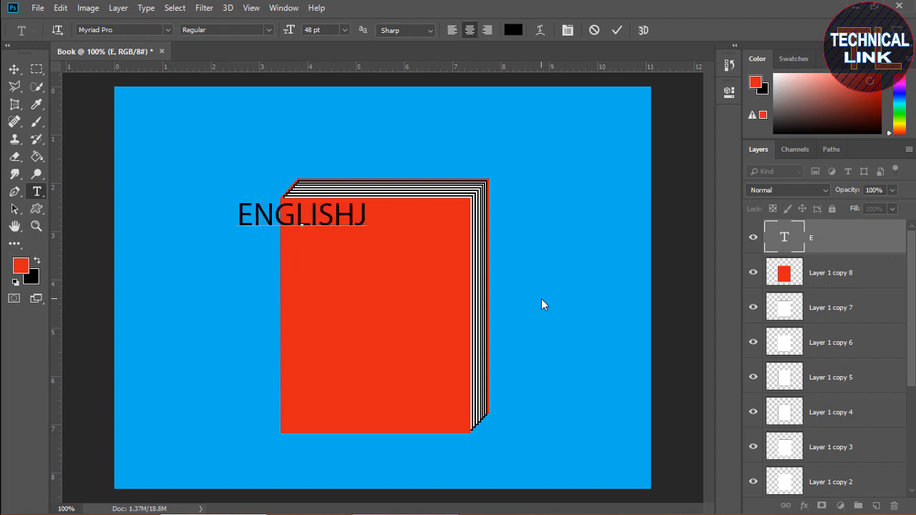
key(BackSpace)
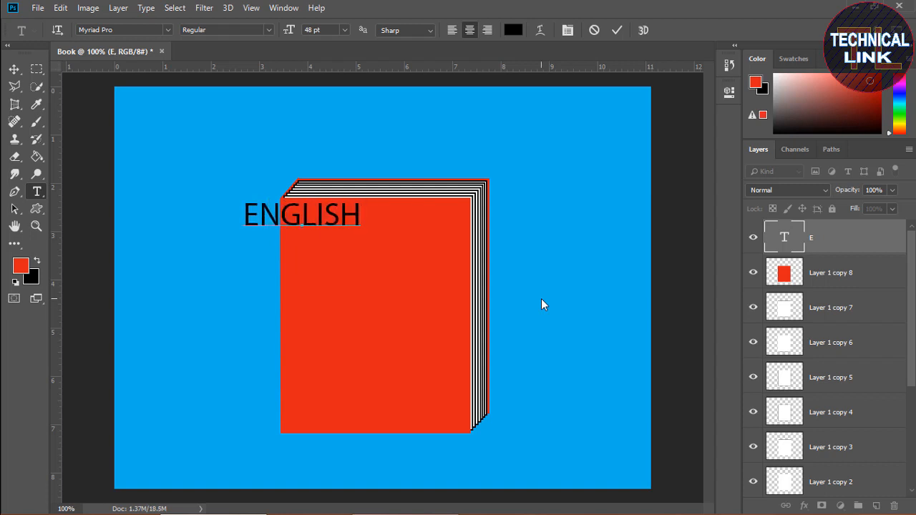
key(Return)
text(C)
key(BackSpace)
text(CLASS)
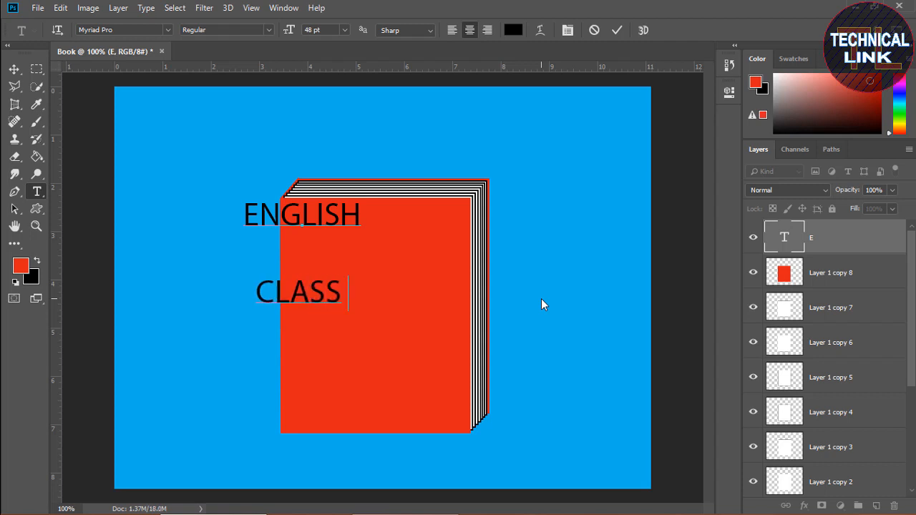
text( XII)
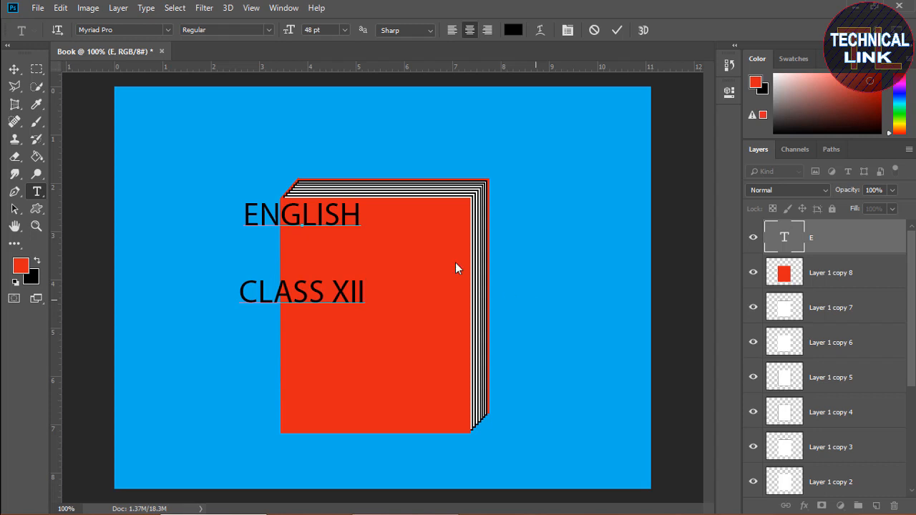
Set the font size of the CLASS XII line to 36 pt.
drag(366, 294, 239, 284)
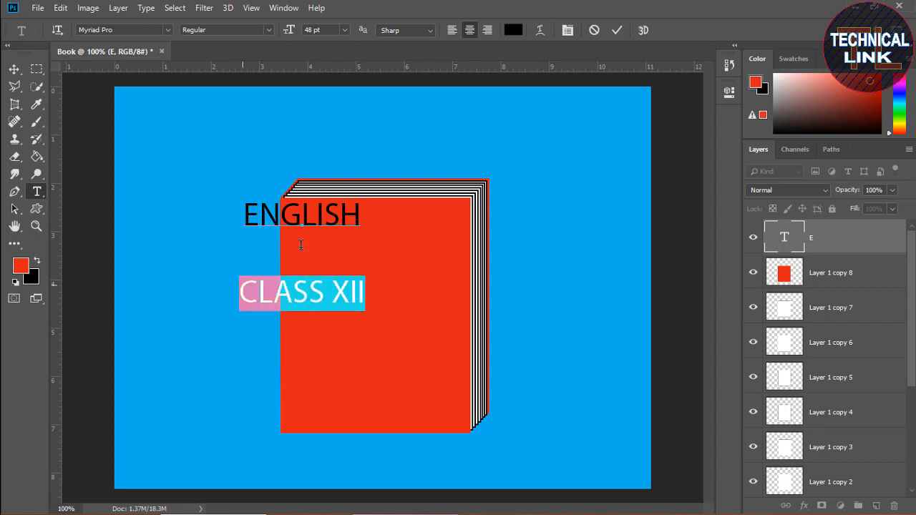
click(344, 30)
click(328, 166)
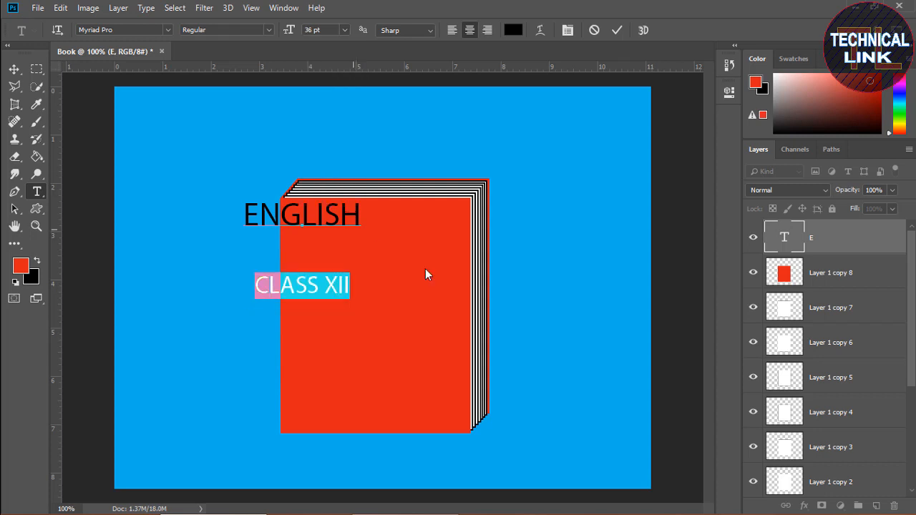
Make both text lines Bold and move the text block to the horizontal middle of the front cover's upper part.
drag(355, 288, 246, 212)
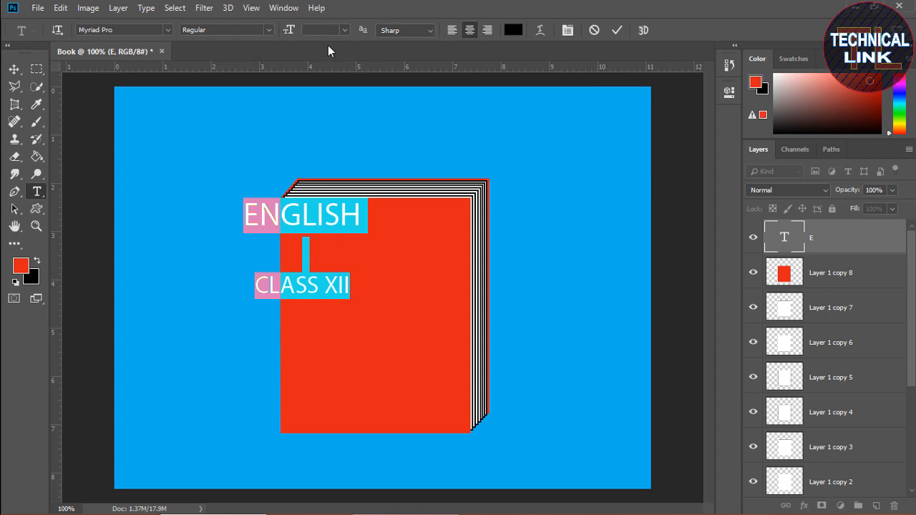
click(262, 30)
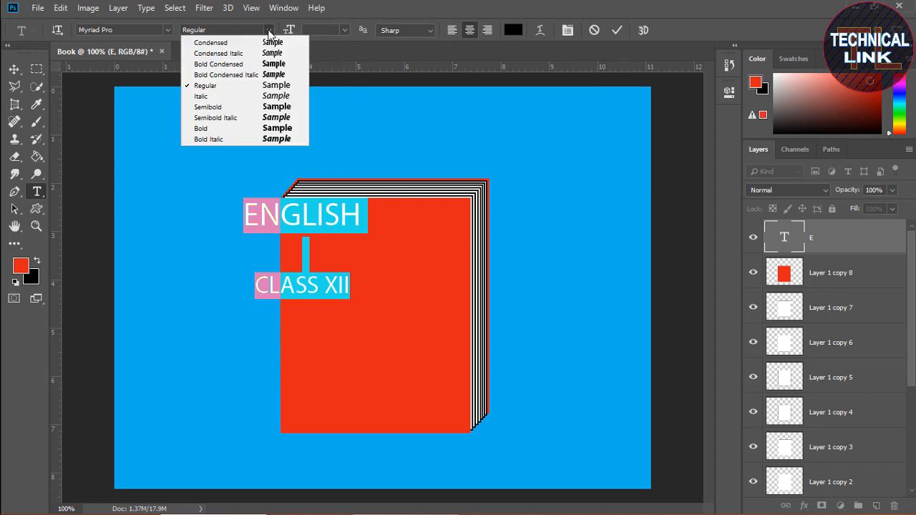
click(224, 130)
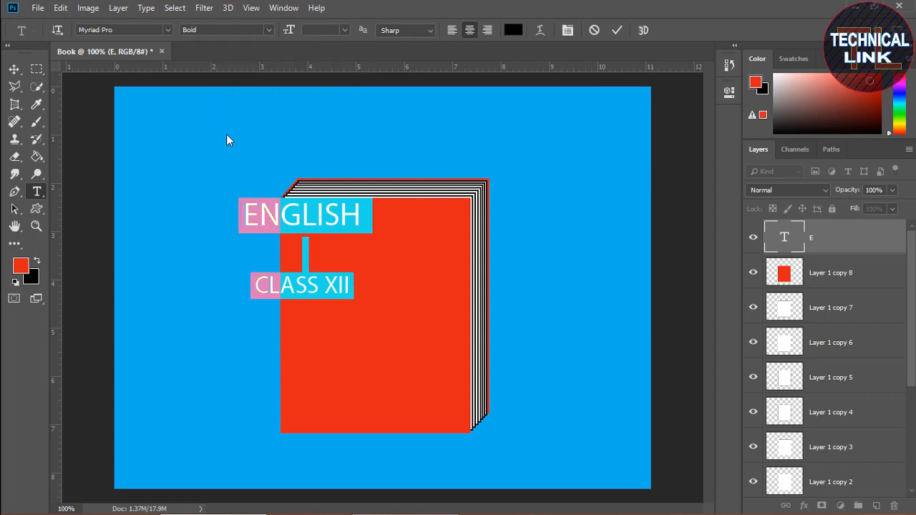
click(13, 69)
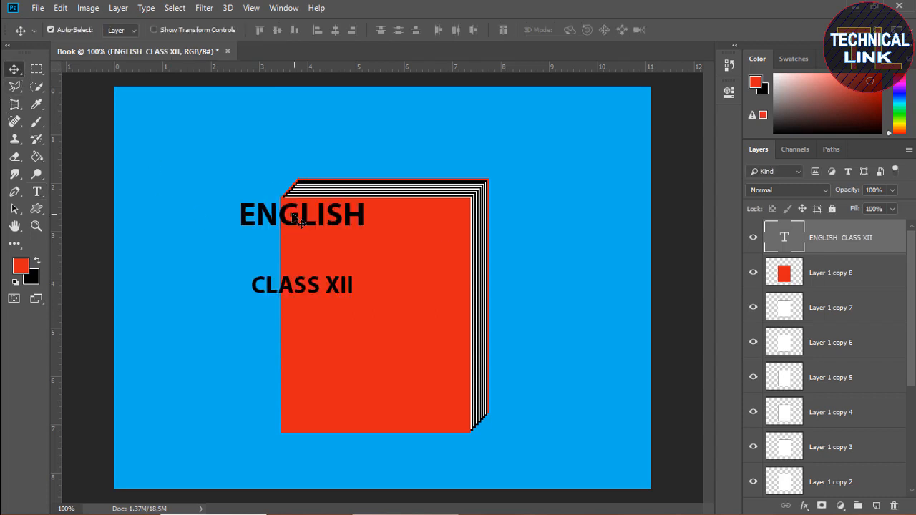
drag(296, 216, 361, 224)
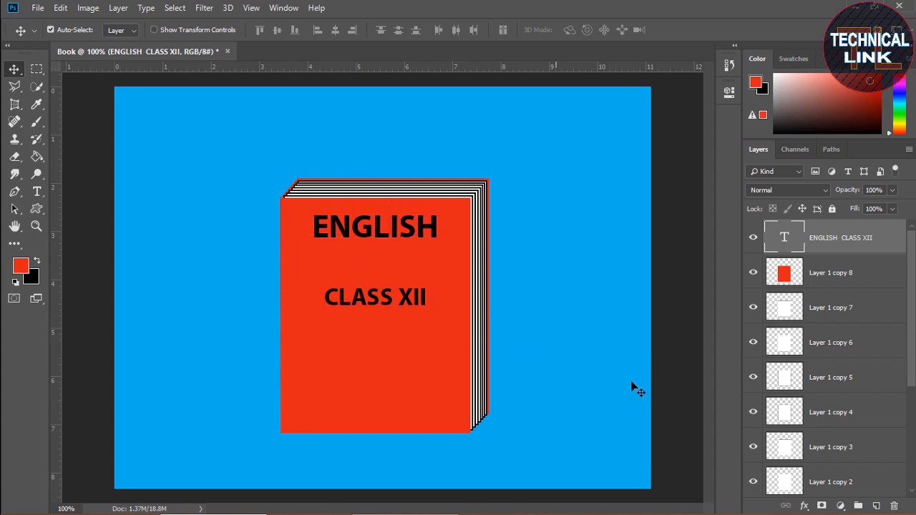